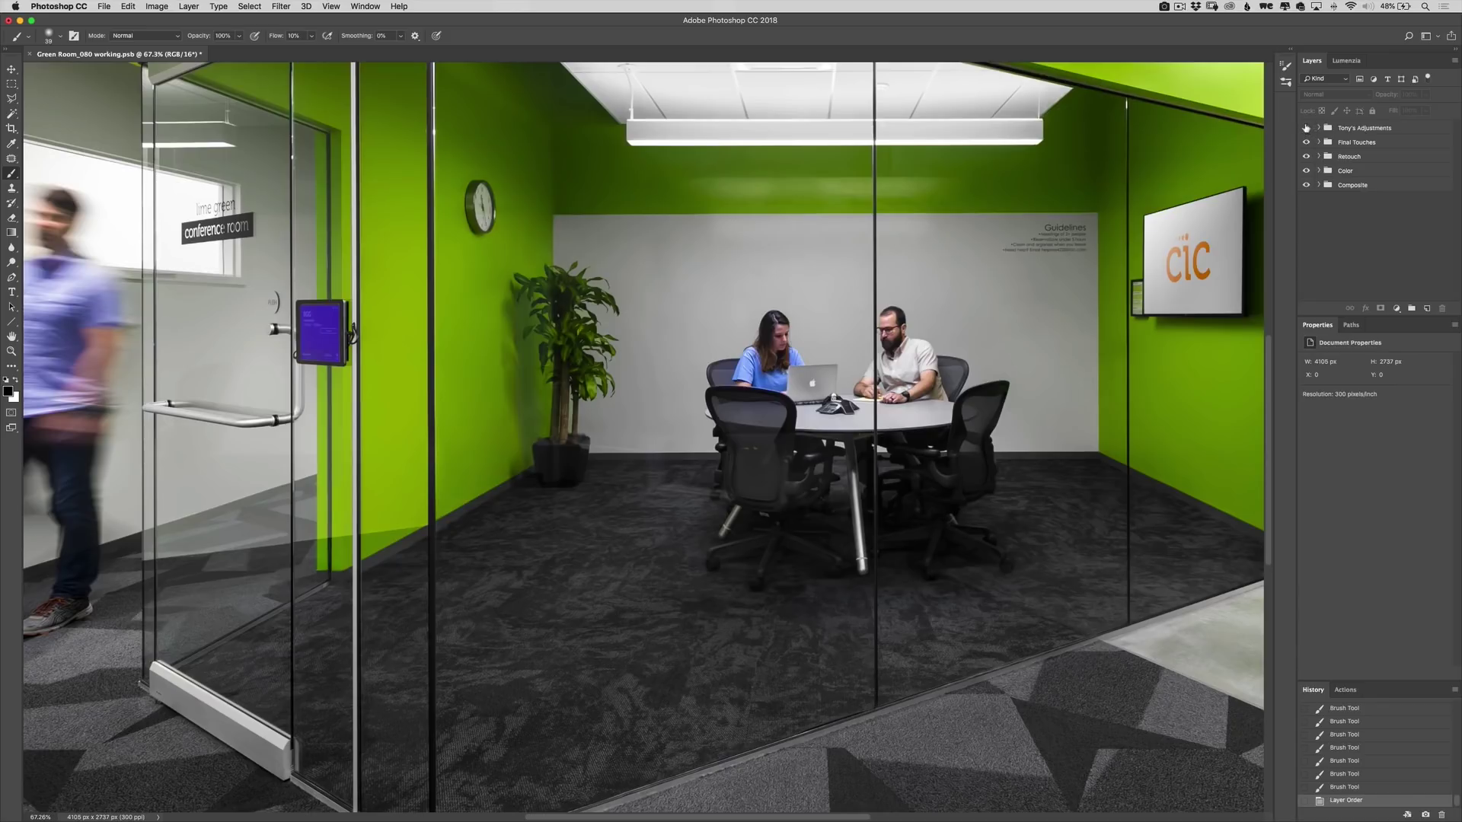
Hide every group except Composite and all of its layers, then fit the image on screen
{"action": "left_click_drag", "start_coordinate": [1308, 139], "coordinate": [1309, 171]}
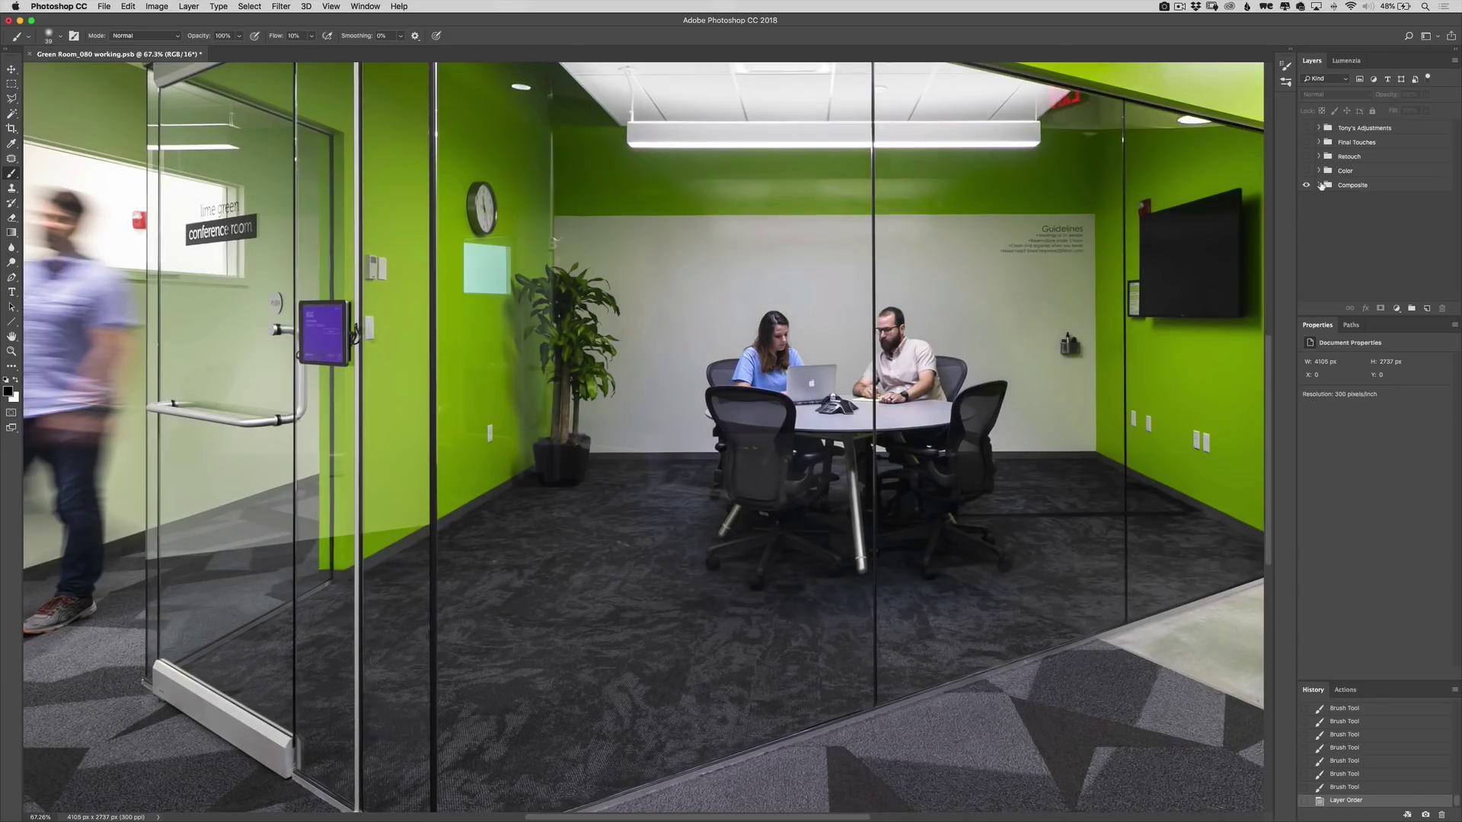
{"action": "left_click", "coordinate": [1319, 185]}
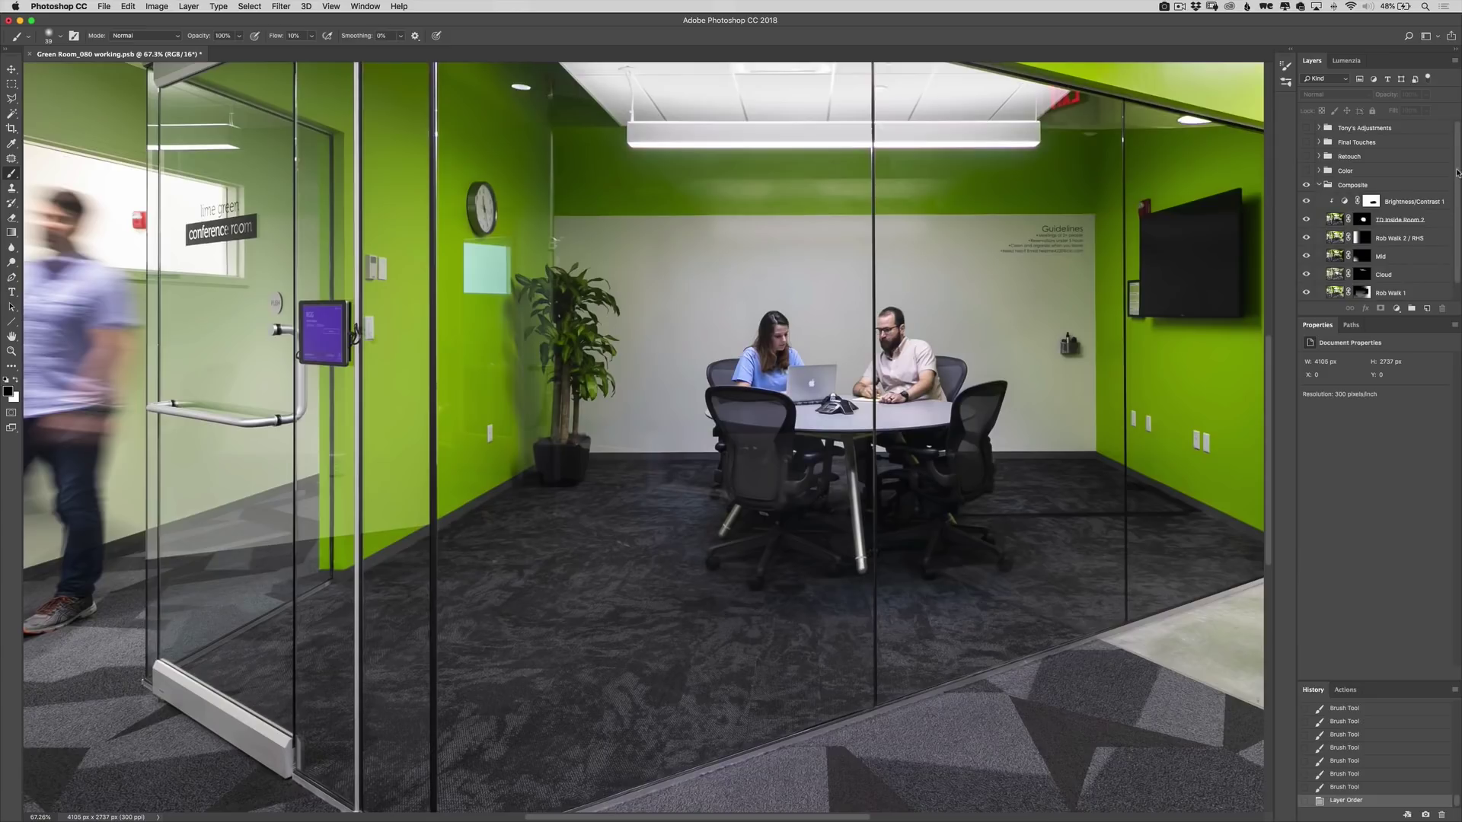
{"action": "left_click_drag", "start_coordinate": [1457, 172], "coordinate": [1457, 200]}
{"action": "left_click_drag", "start_coordinate": [1306, 184], "coordinate": [1307, 278]}
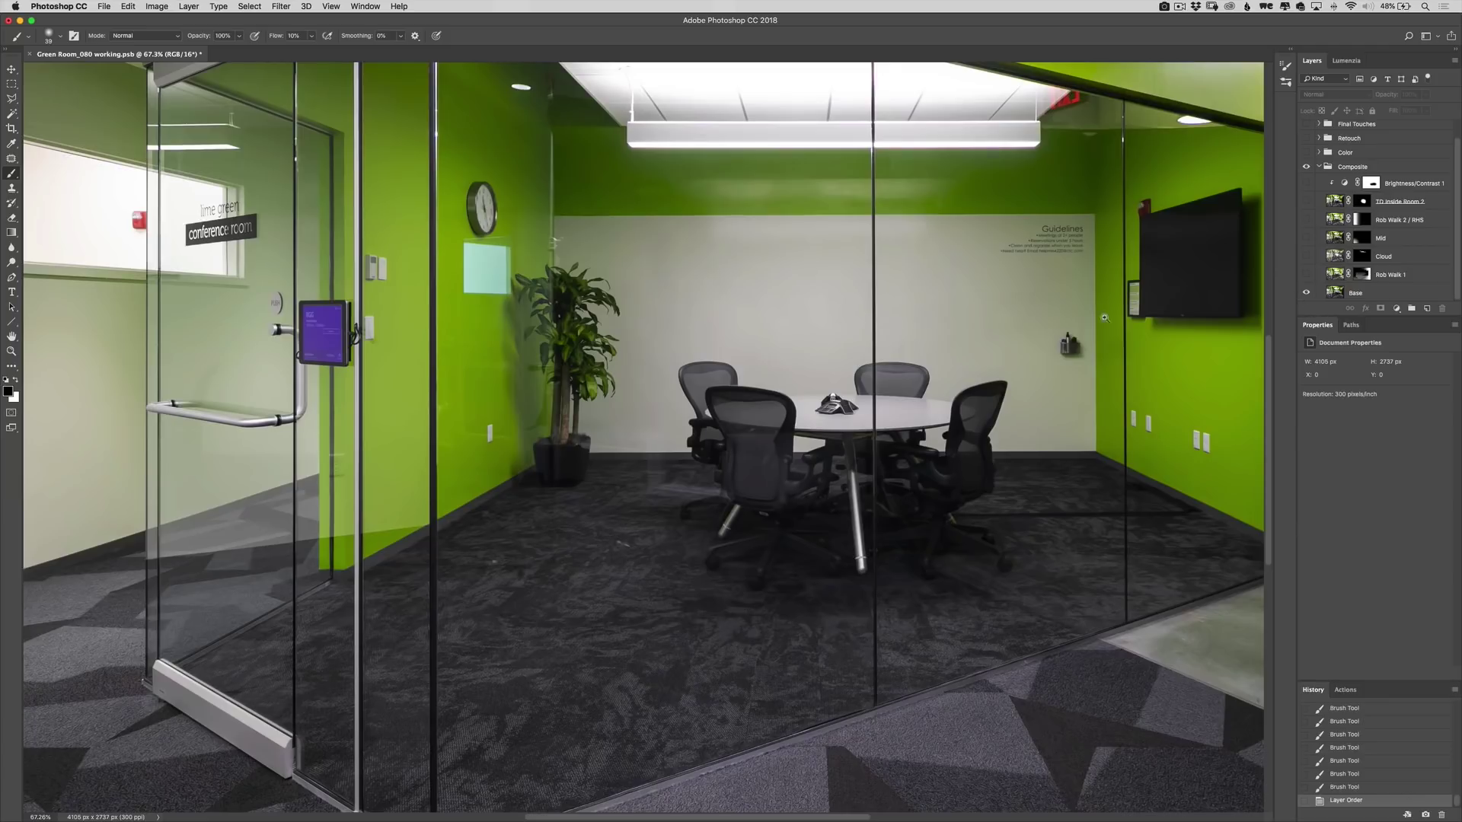
{"action": "left_click", "coordinate": [1048, 318], "text": "alt+super"}
{"action": "key", "text": "super+0"}
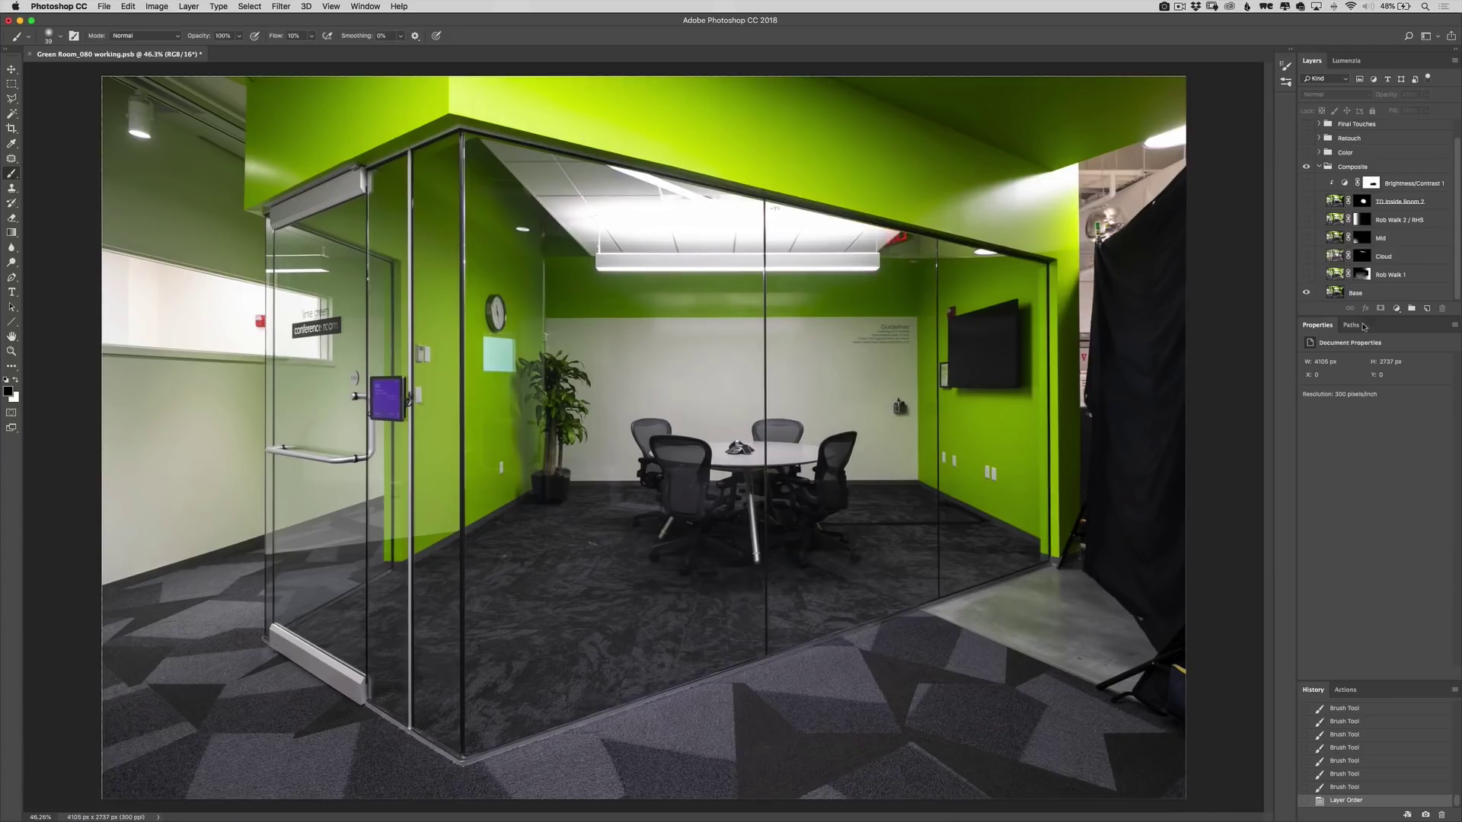
Show Rob Walk 1 and Cloud, toggling the Cloud layer's mask off and back on
{"action": "left_click", "coordinate": [1305, 274]}
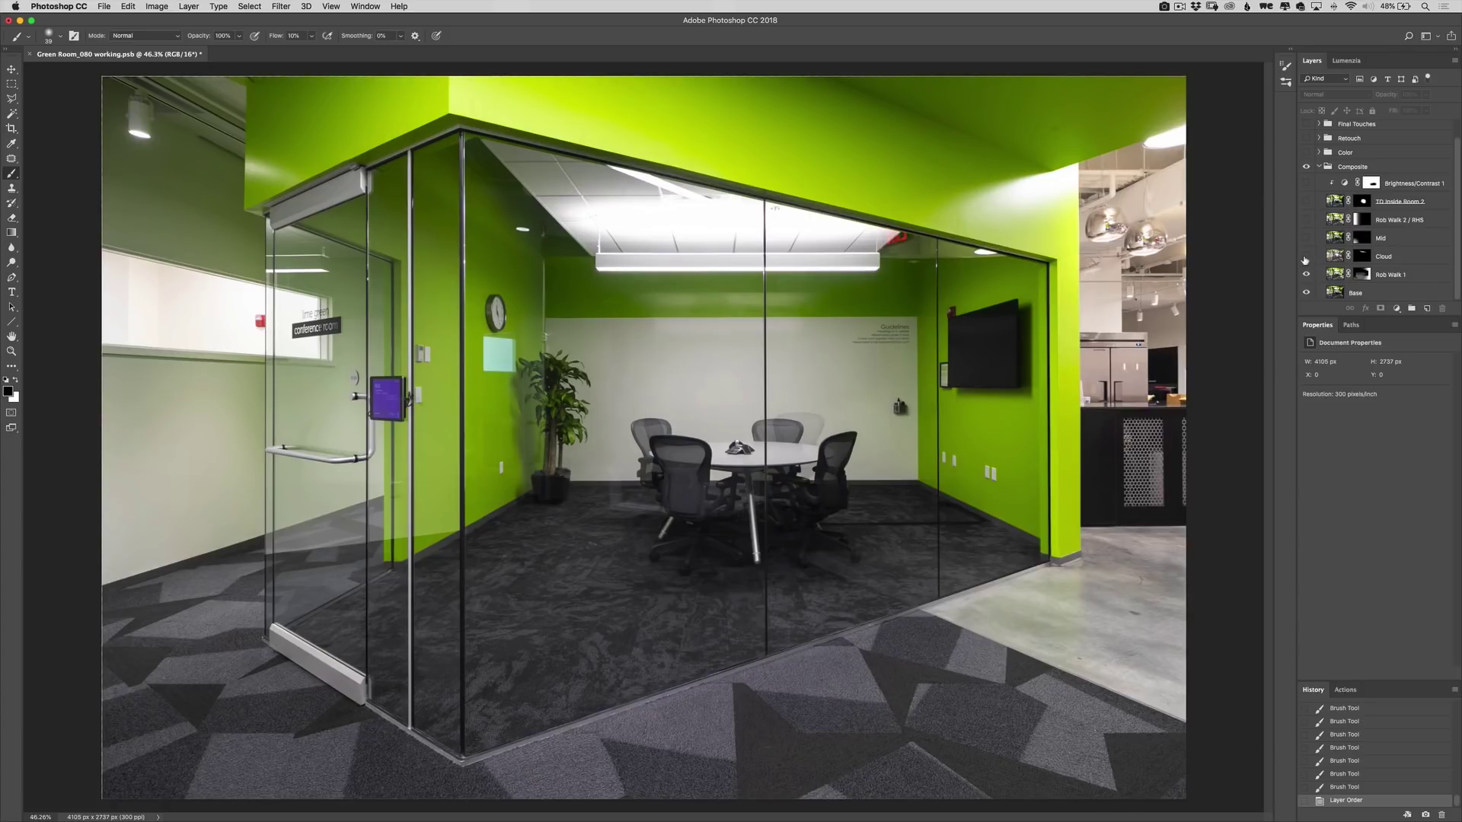
{"action": "left_click", "coordinate": [1305, 257]}
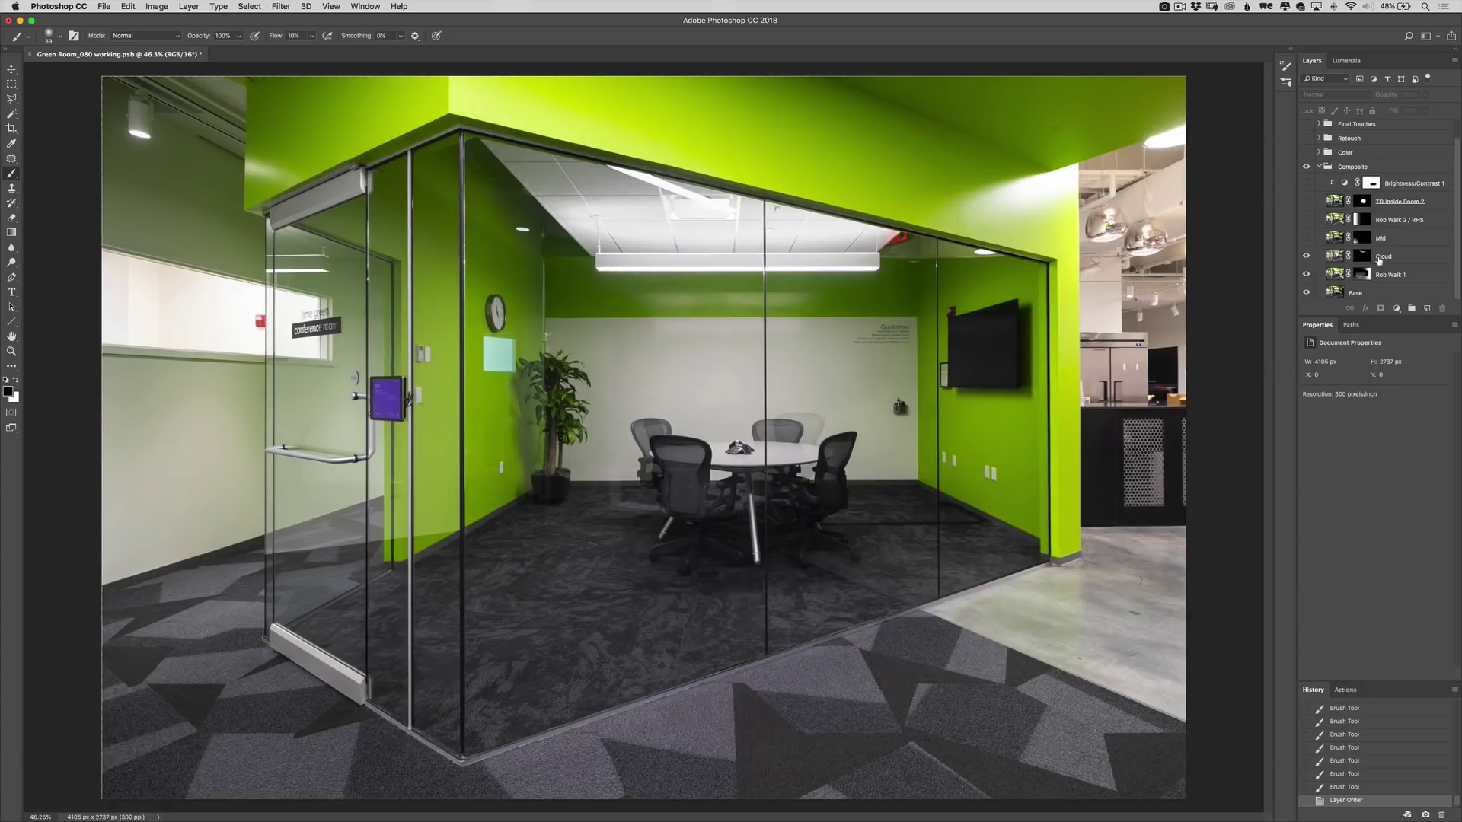
{"action": "left_click", "coordinate": [1362, 256], "text": "shift"}
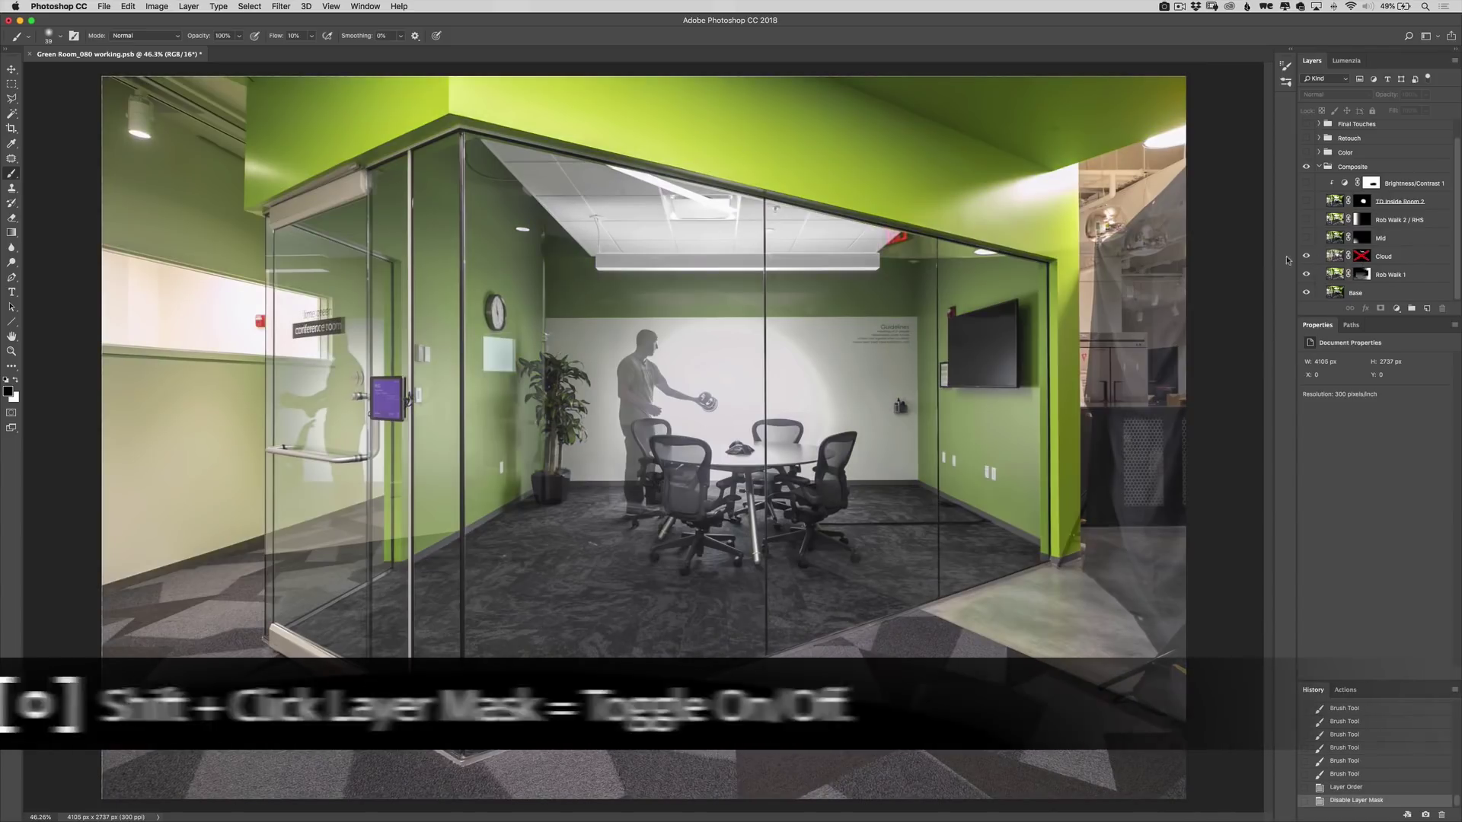
{"action": "left_click", "coordinate": [1365, 256], "text": "shift"}
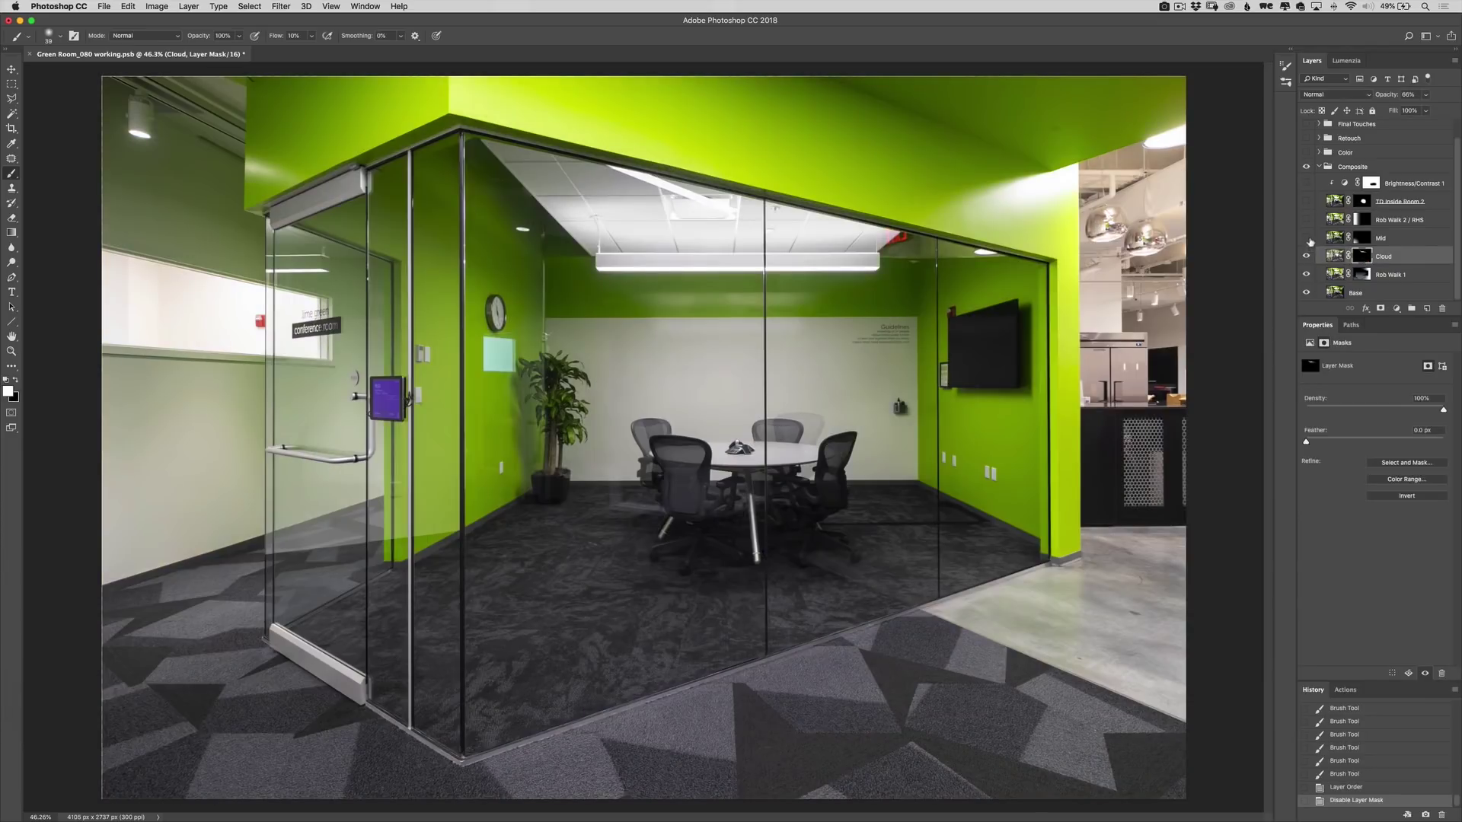
Show Mid, Rob Walk 2/RHS, TD Inside Room 2 and Brightness/Contrast 1, collapse Composite, and enable Color
{"action": "left_click", "coordinate": [1307, 239]}
{"action": "left_click", "coordinate": [1307, 220]}
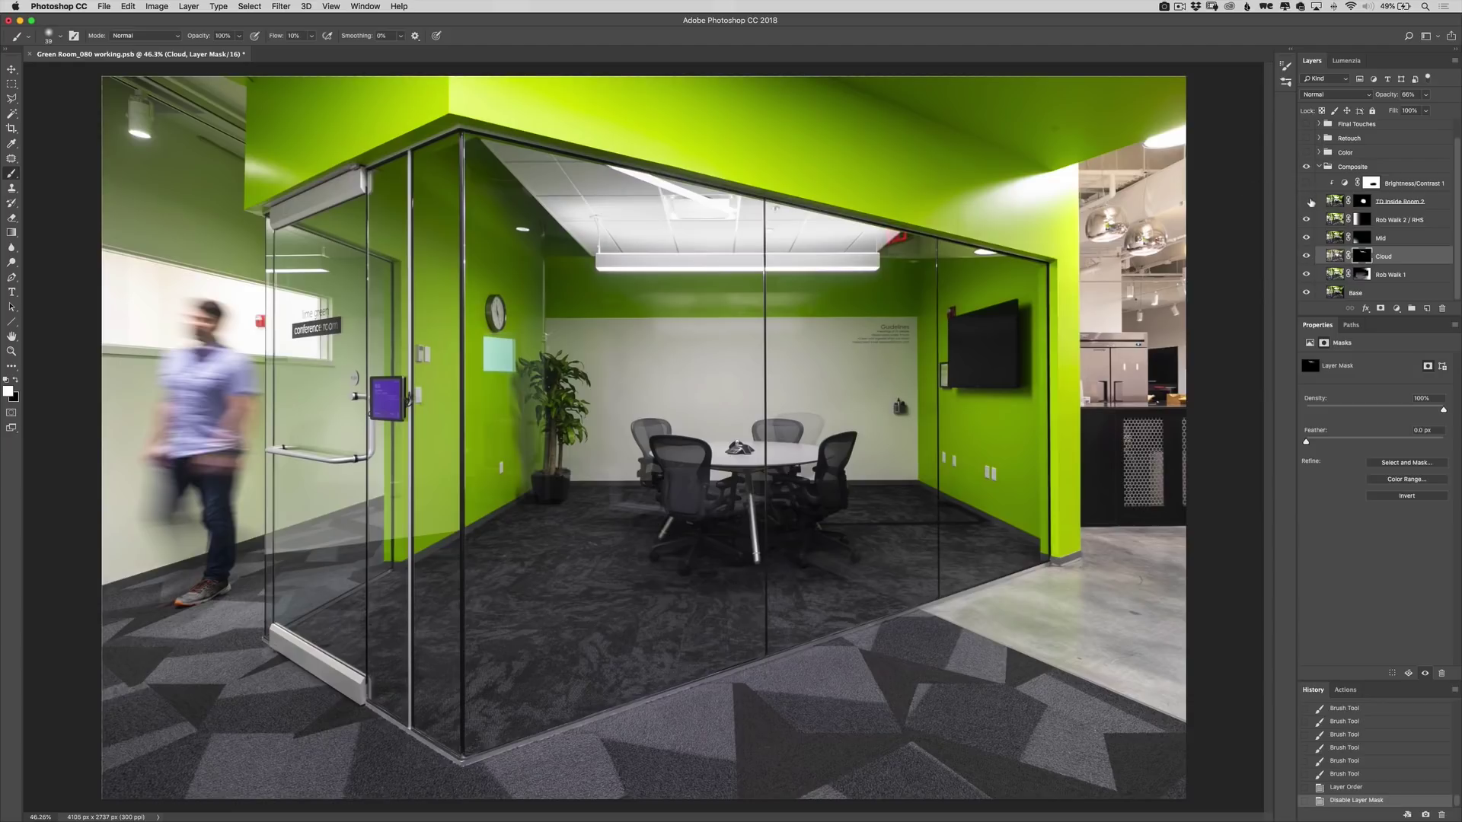
{"action": "left_click", "coordinate": [1307, 202]}
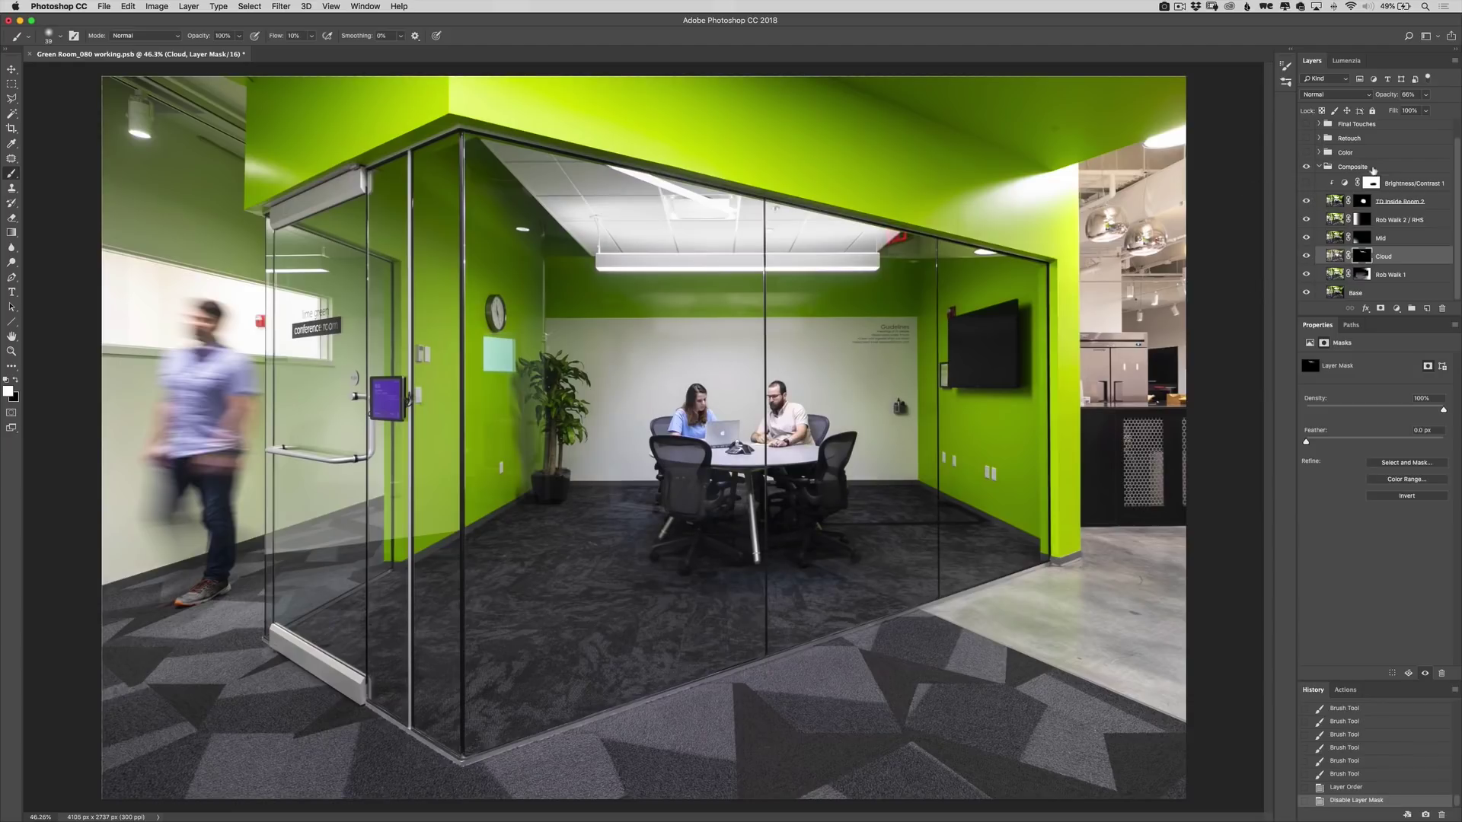
{"action": "left_click", "coordinate": [1305, 185]}
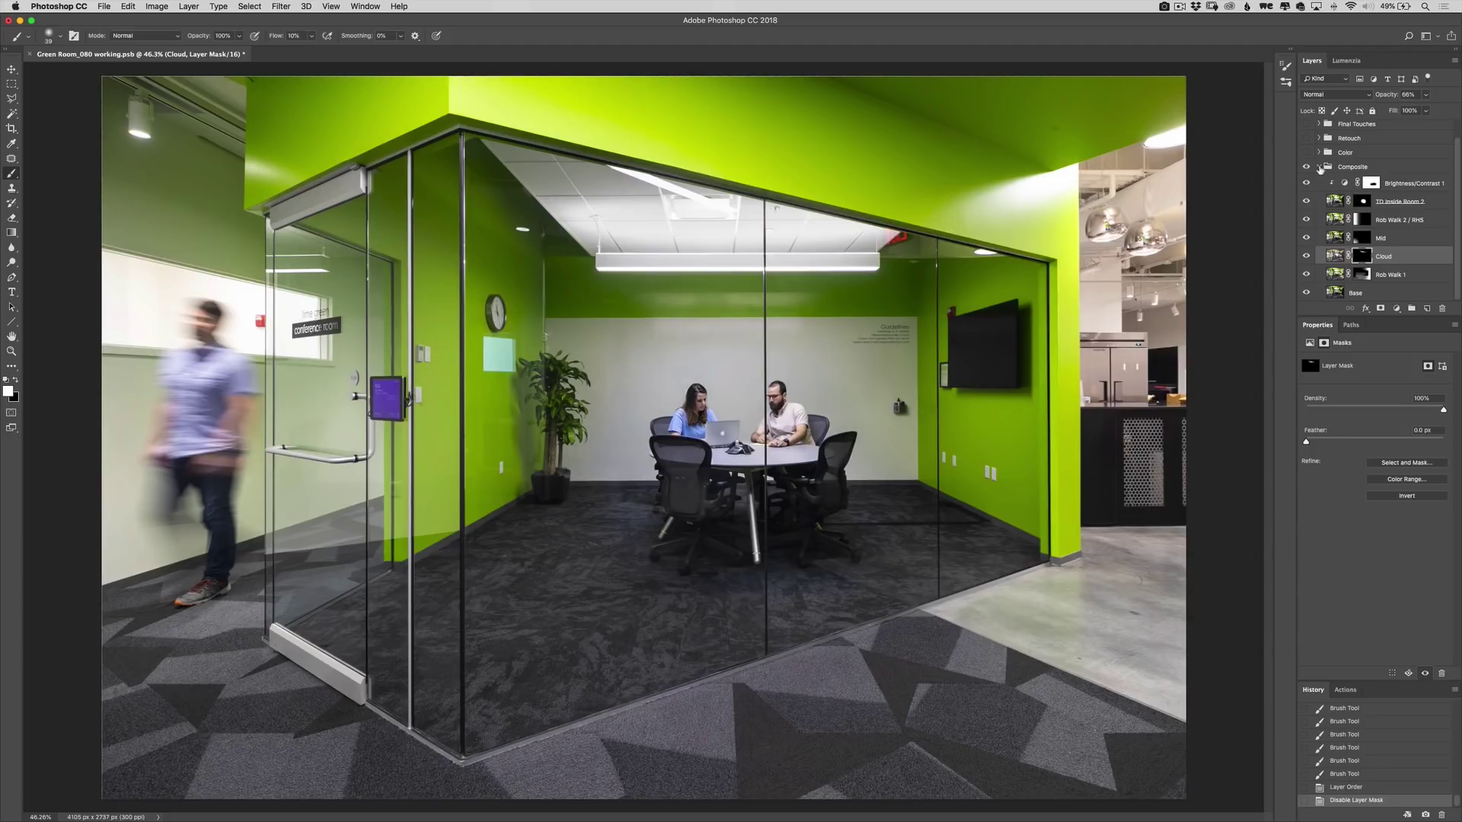
{"action": "left_click", "coordinate": [1320, 168]}
{"action": "left_click", "coordinate": [1306, 170]}
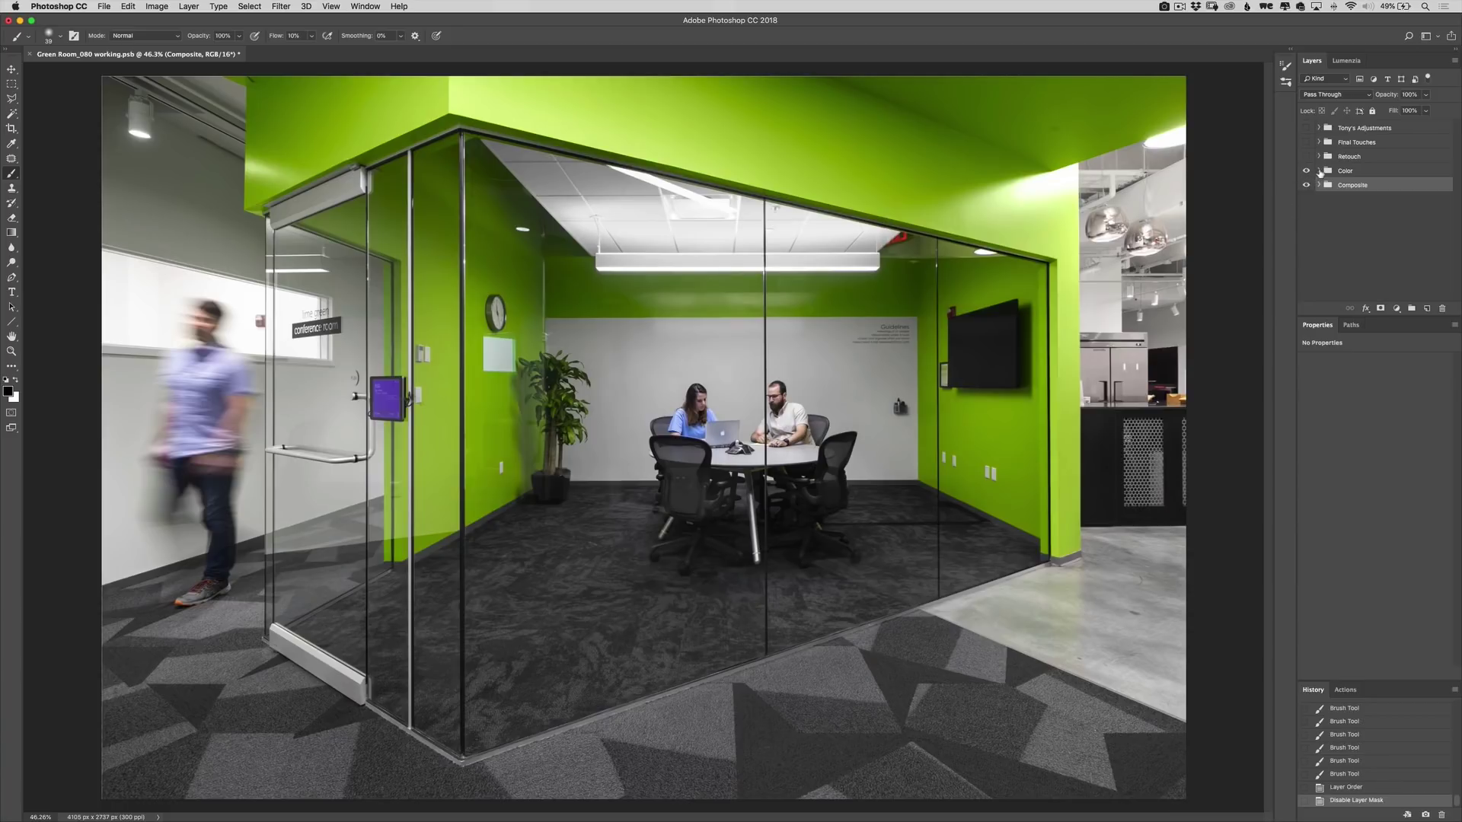
Peek inside the Color group, then toggle the Retouch group on and off to compare before and after
{"action": "left_click", "coordinate": [1319, 171]}
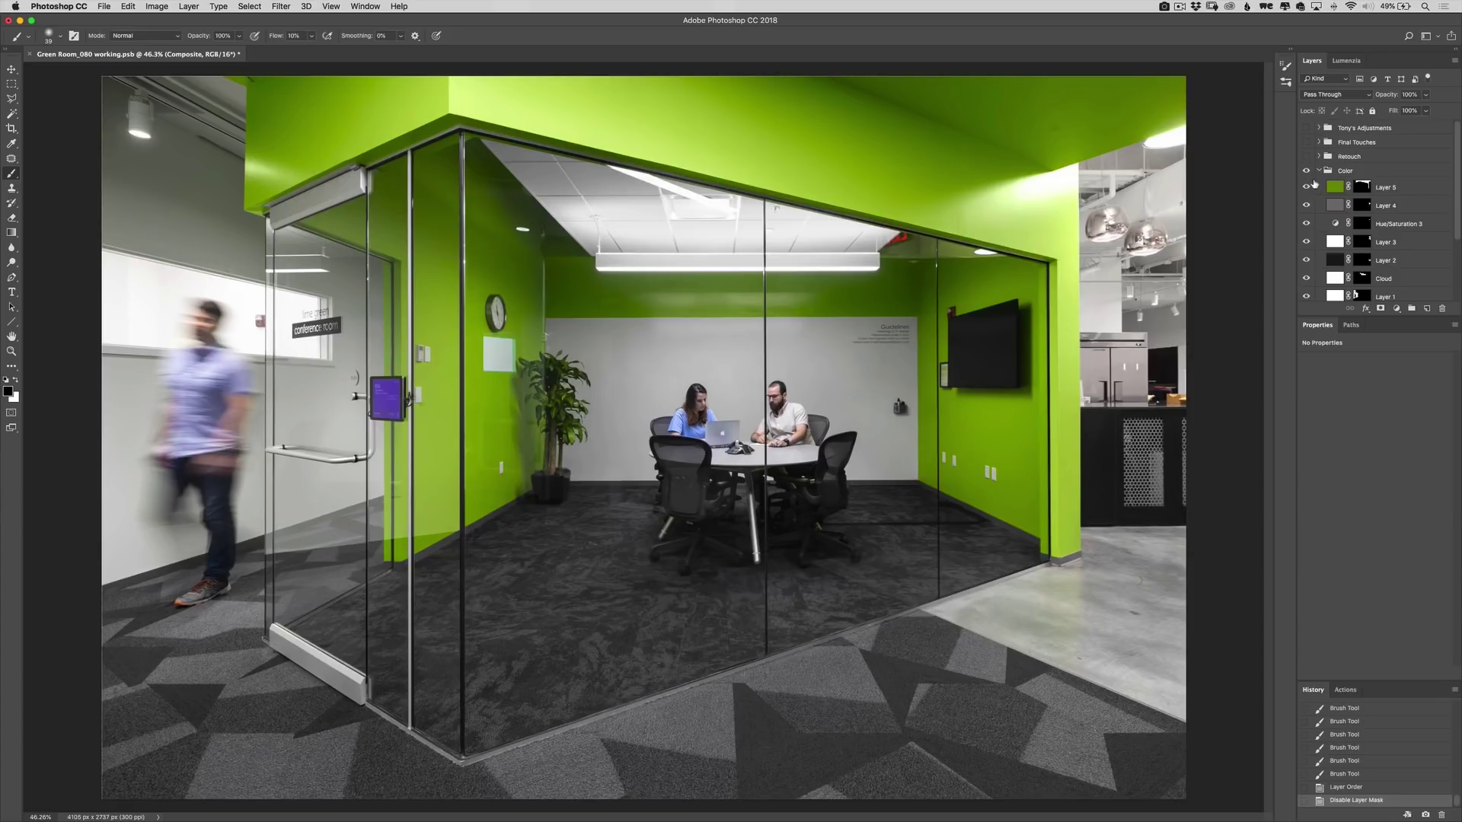
{"action": "left_click", "coordinate": [1319, 170]}
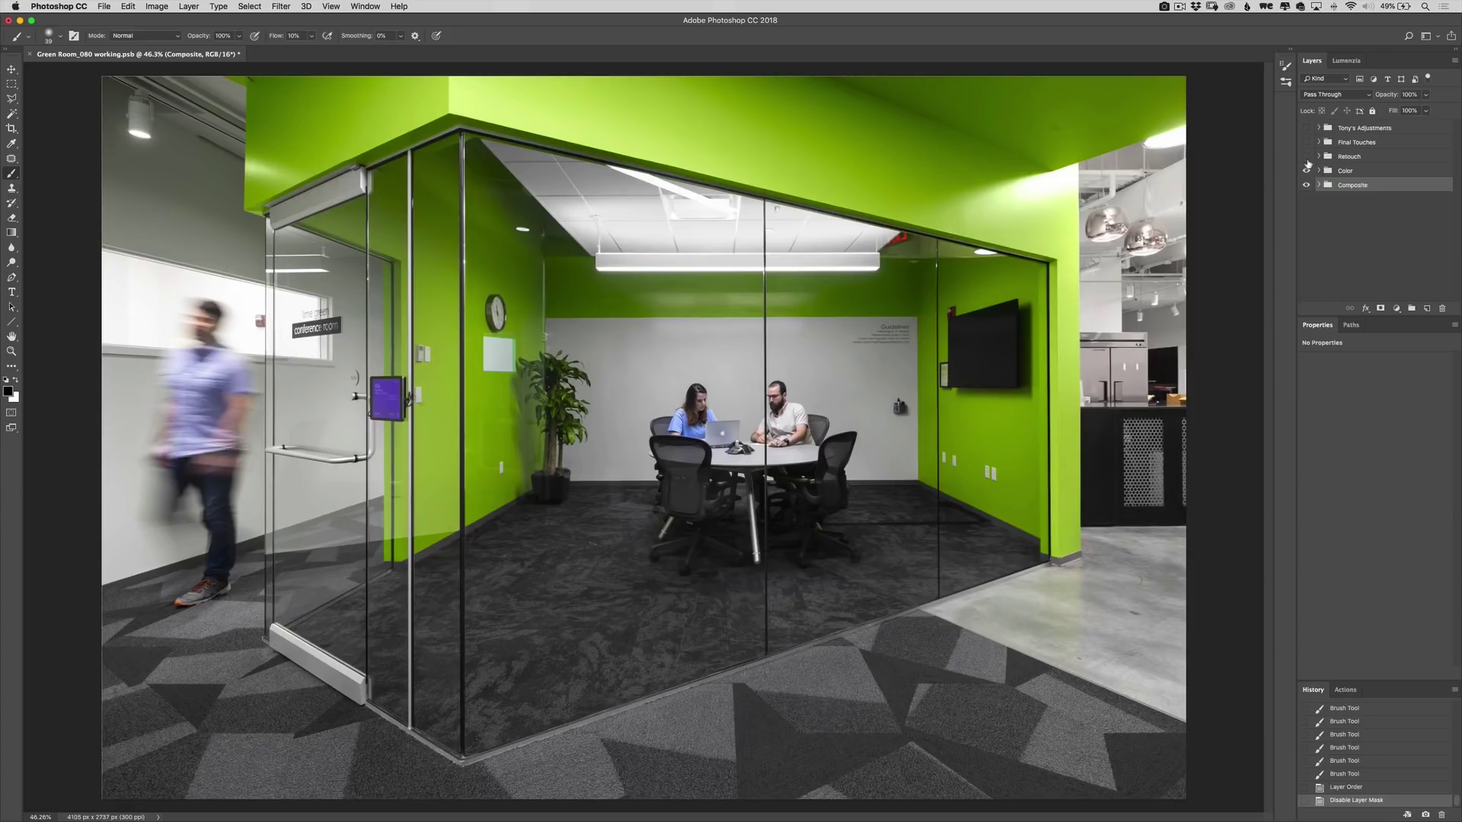
{"action": "left_click", "coordinate": [1306, 156]}
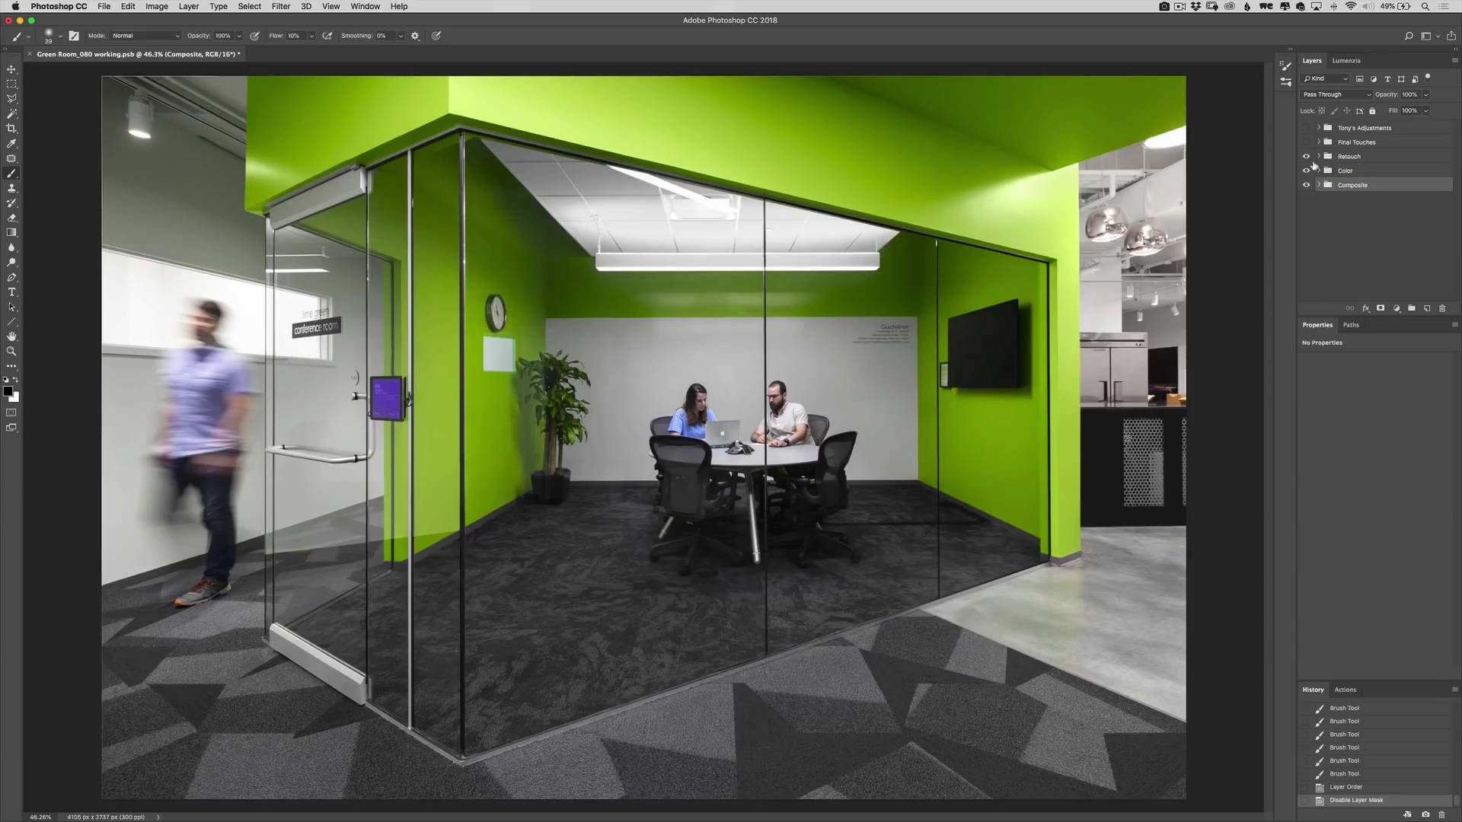
{"action": "left_click", "coordinate": [1307, 156]}
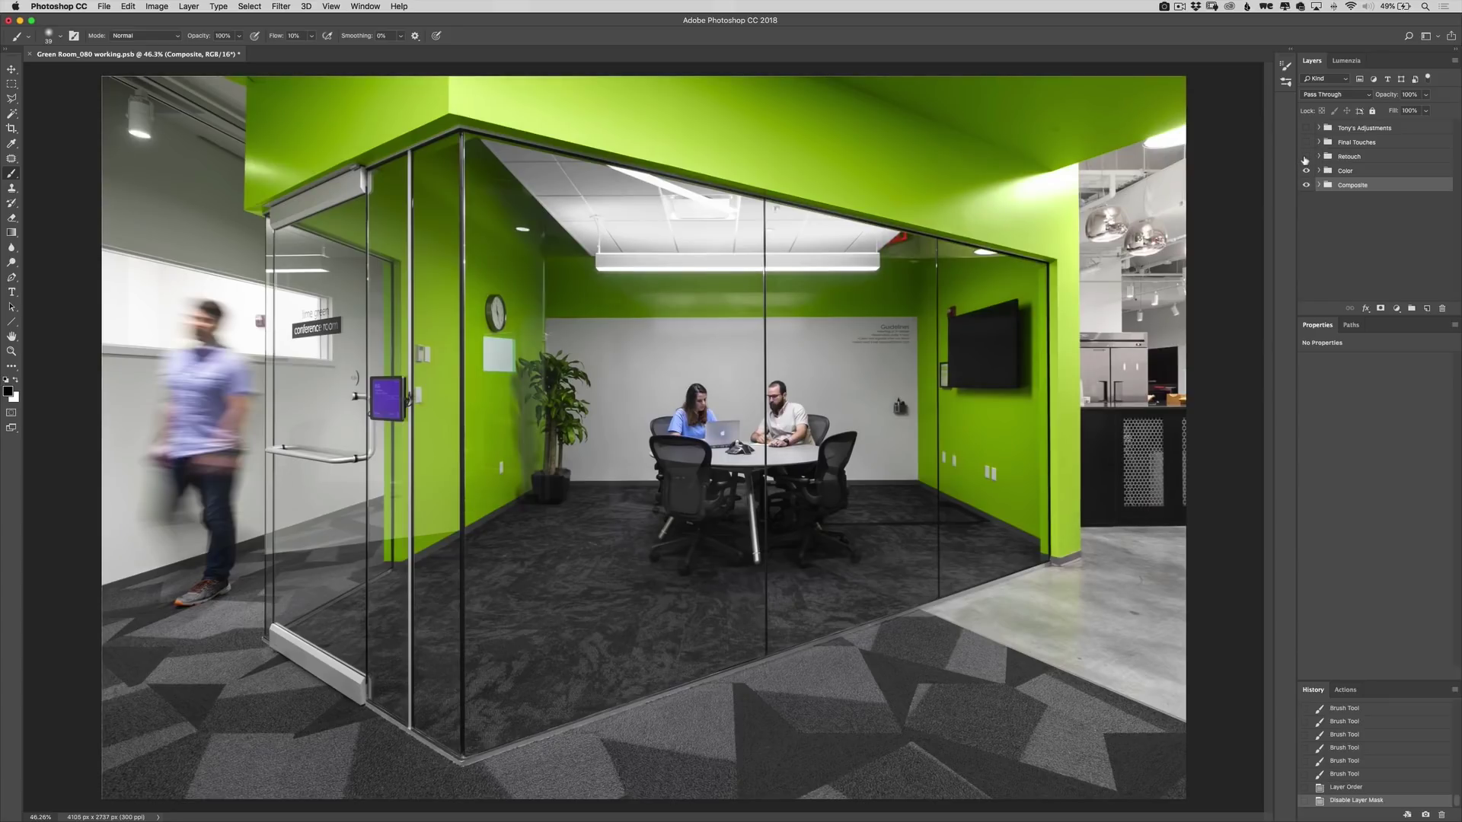
{"action": "left_click", "coordinate": [1306, 156]}
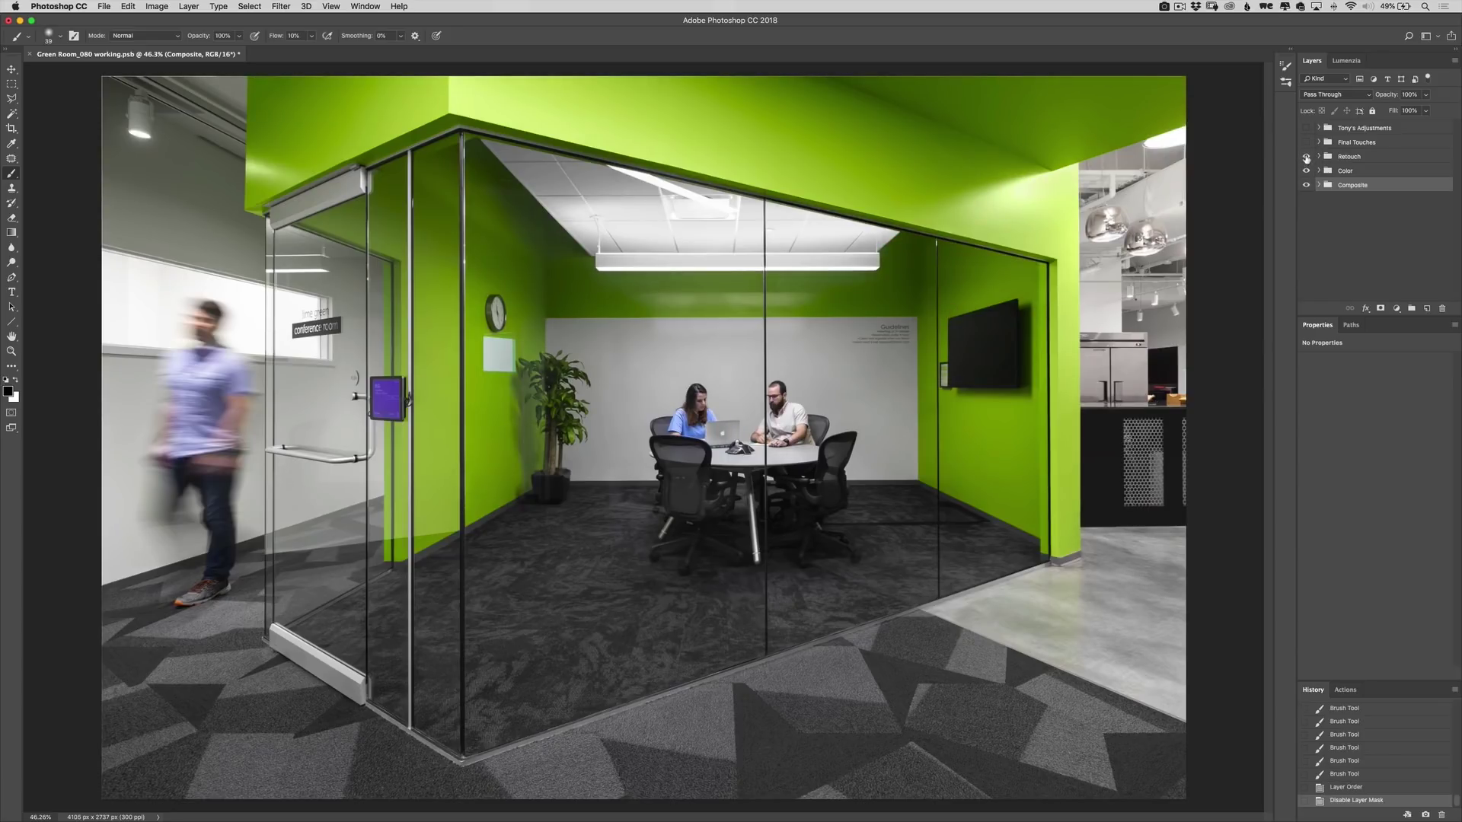
{"action": "left_click", "coordinate": [1306, 156]}
Zoom into the conference room and pan to the kitchen, then zoom back out to the whole photo
{"action": "left_click_drag", "start_coordinate": [961, 256], "coordinate": [972, 339]}
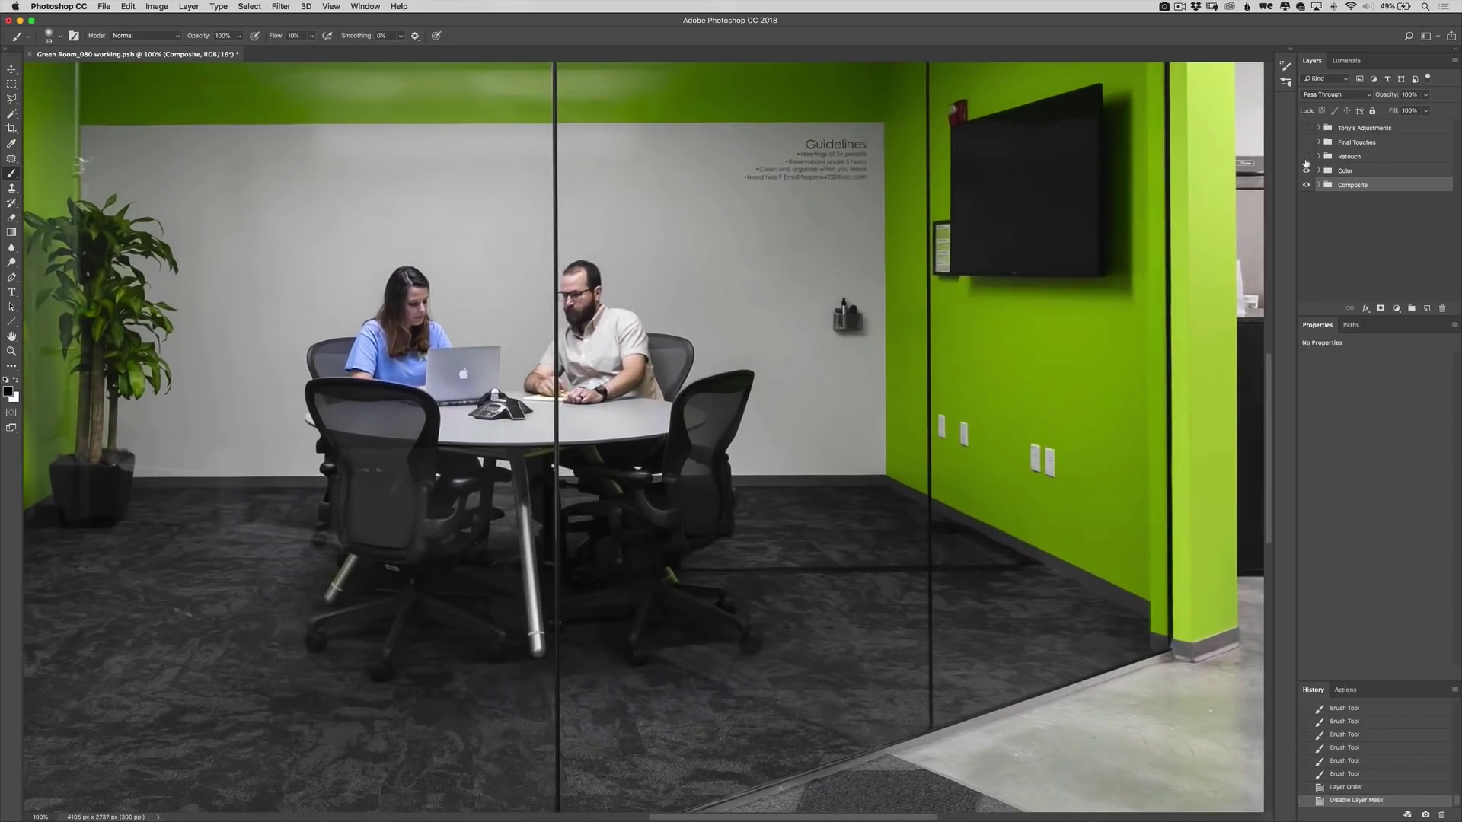
{"action": "left_click_drag", "start_coordinate": [1040, 279], "coordinate": [876, 366]}
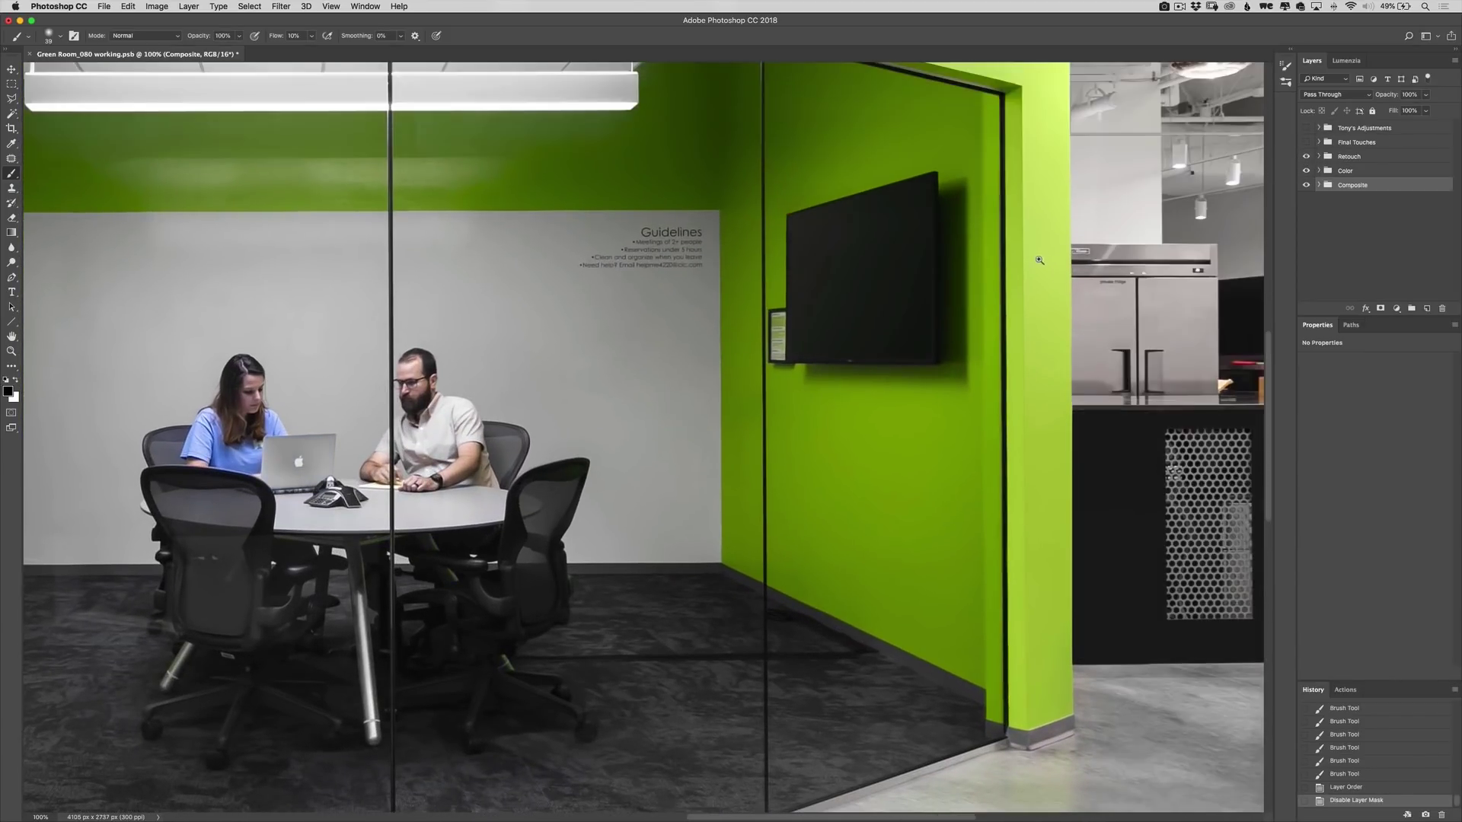
{"action": "left_click_drag", "start_coordinate": [998, 238], "coordinate": [931, 302]}
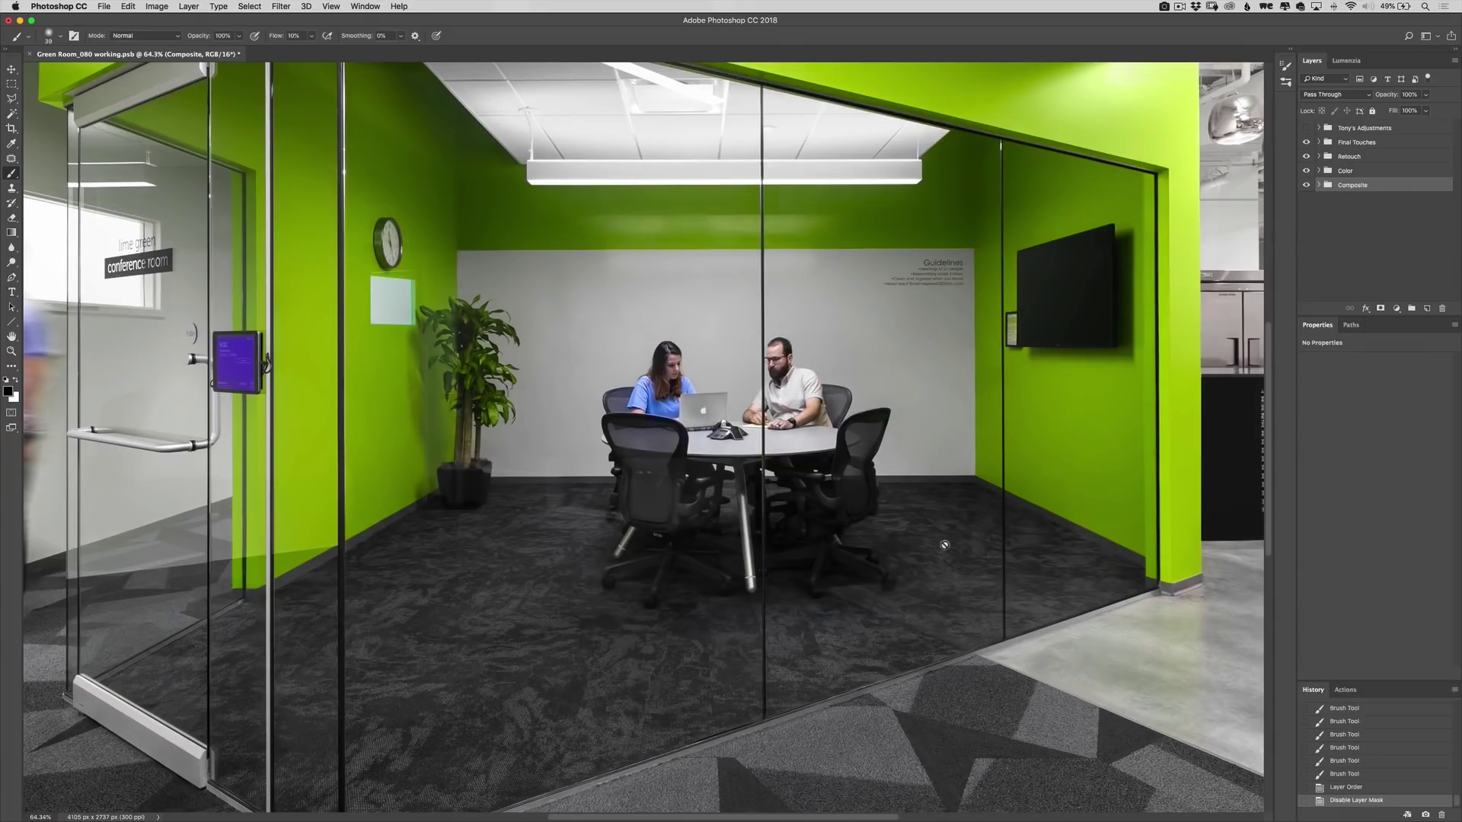
{"action": "left_click_drag", "start_coordinate": [718, 286], "coordinate": [742, 304]}
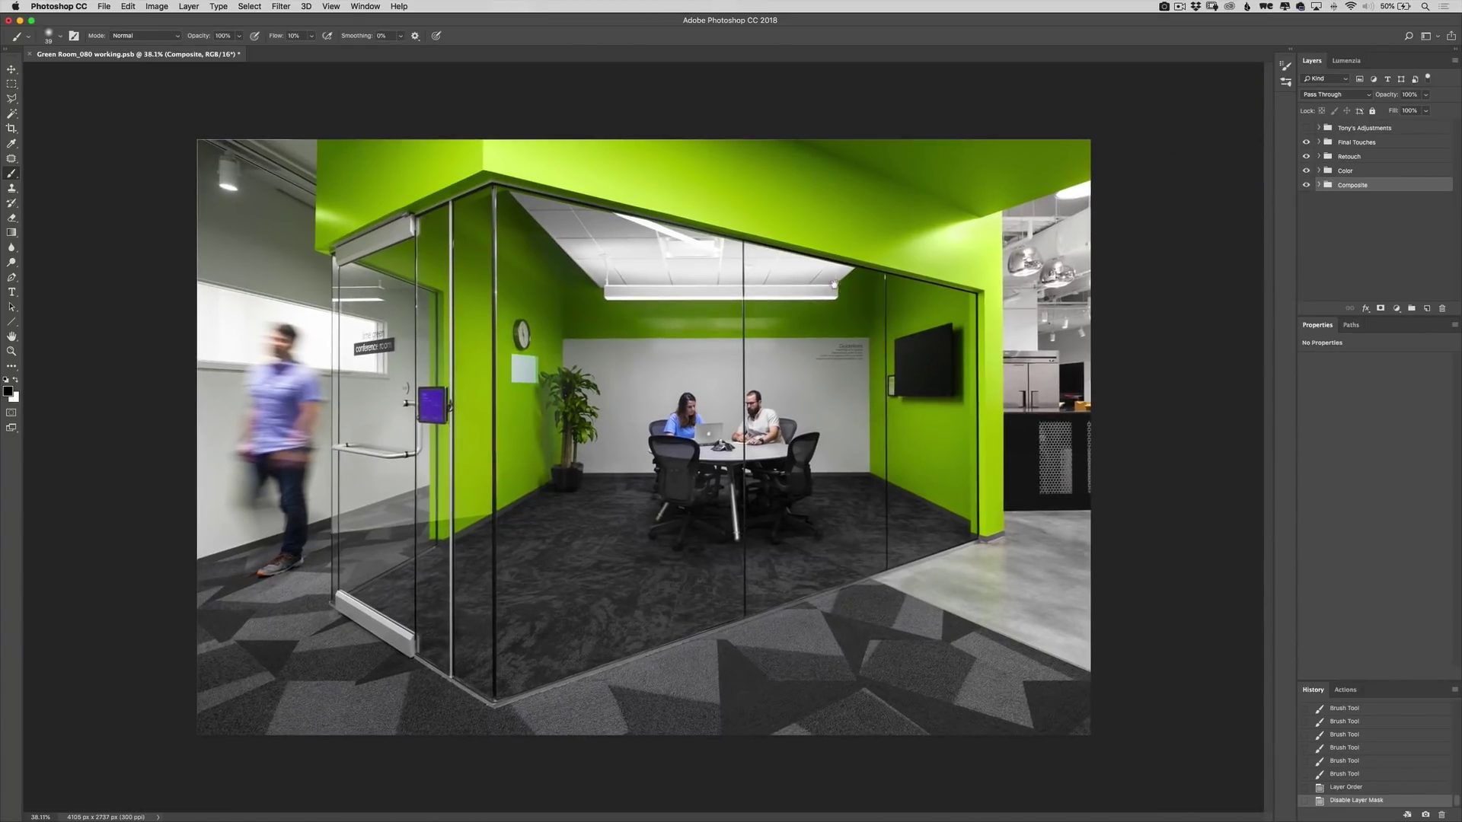
{"action": "left_click", "coordinate": [834, 286]}
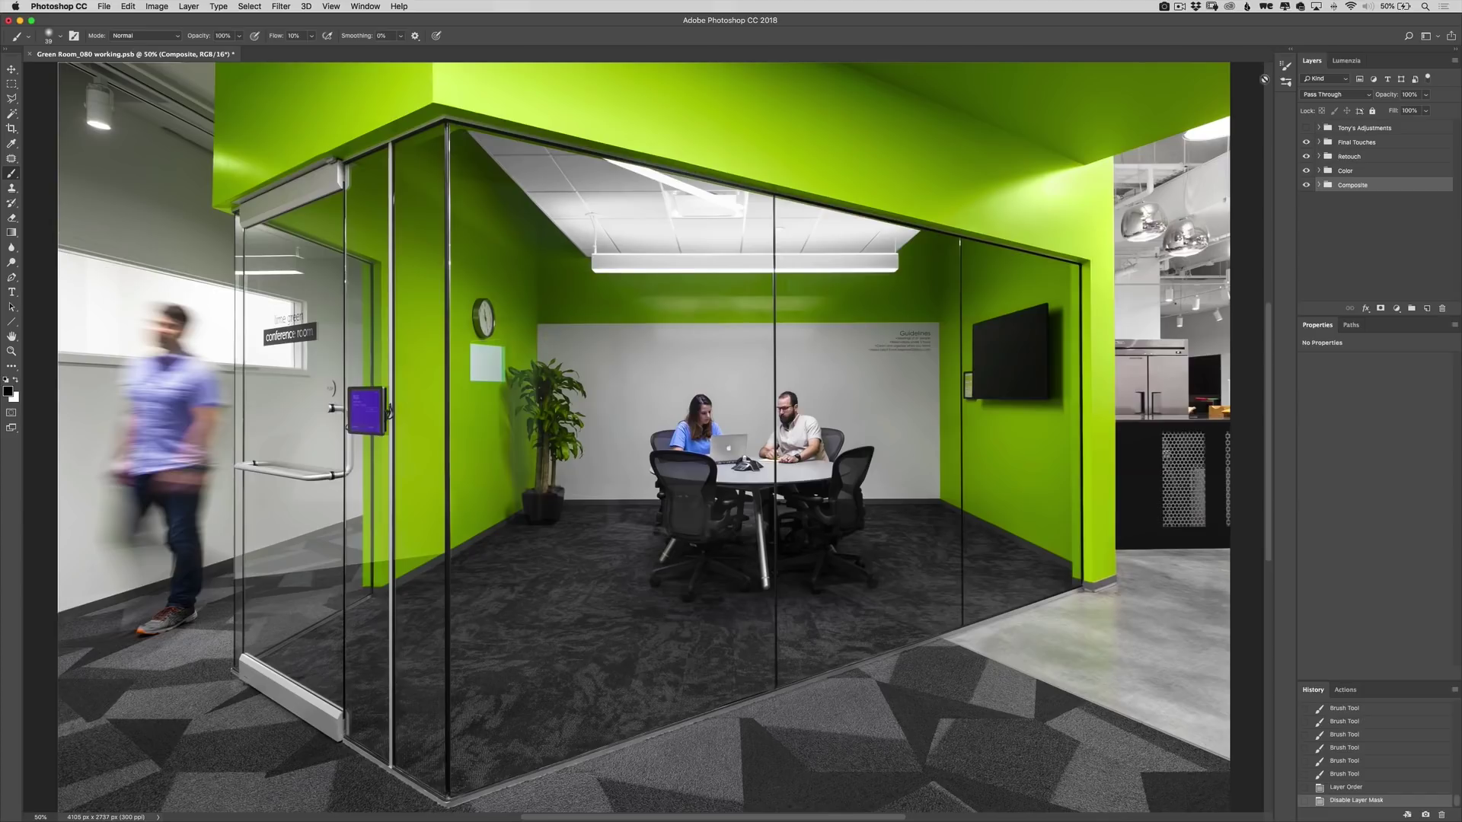
Switch on the Final Touches group so the cic logo appears on the TV
{"action": "left_click", "coordinate": [1306, 142]}
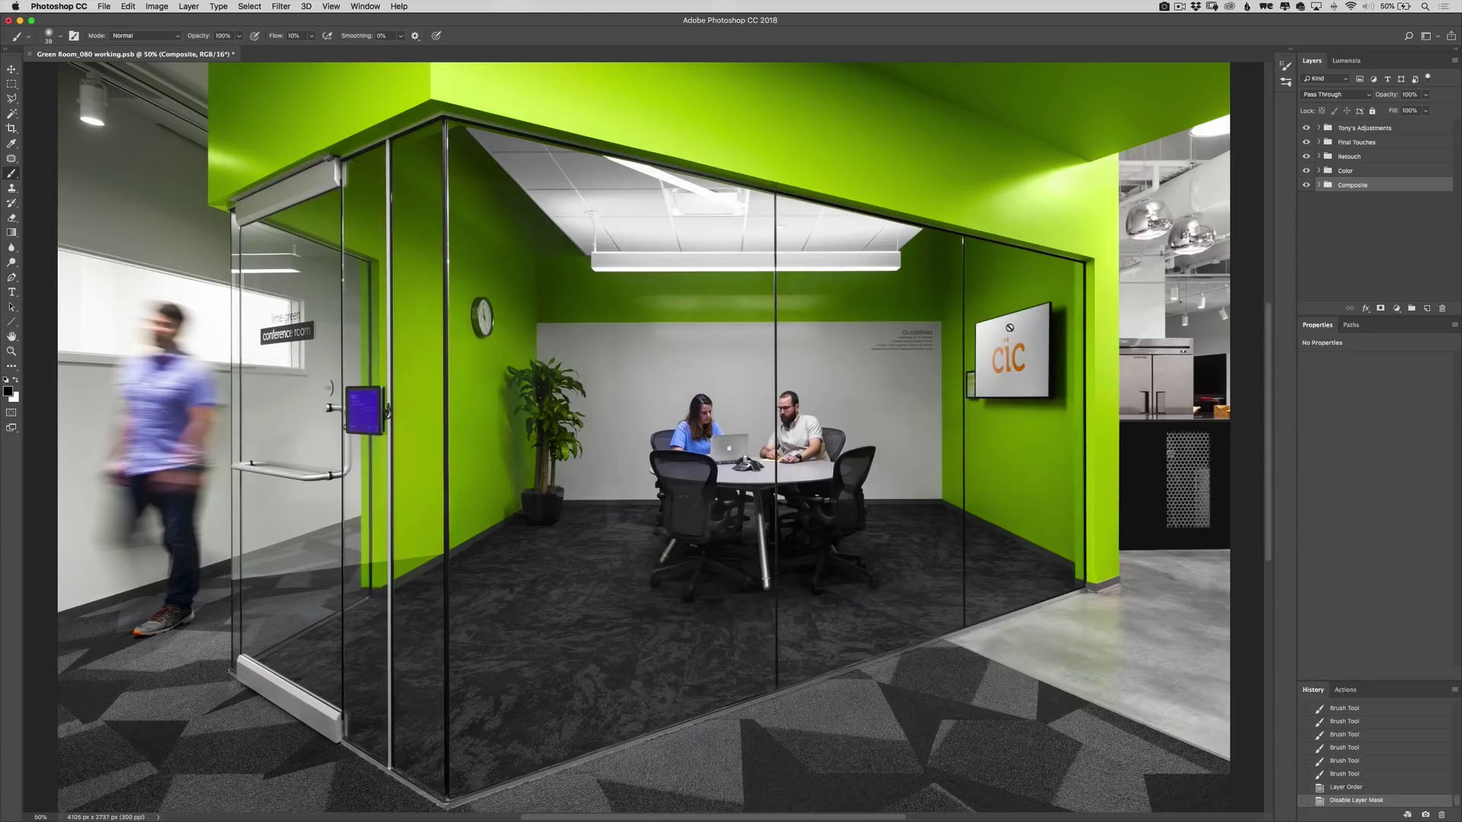
{"action": "scroll", "coordinate": [837, 356], "scroll_direction": "down", "scroll_amount": 3}
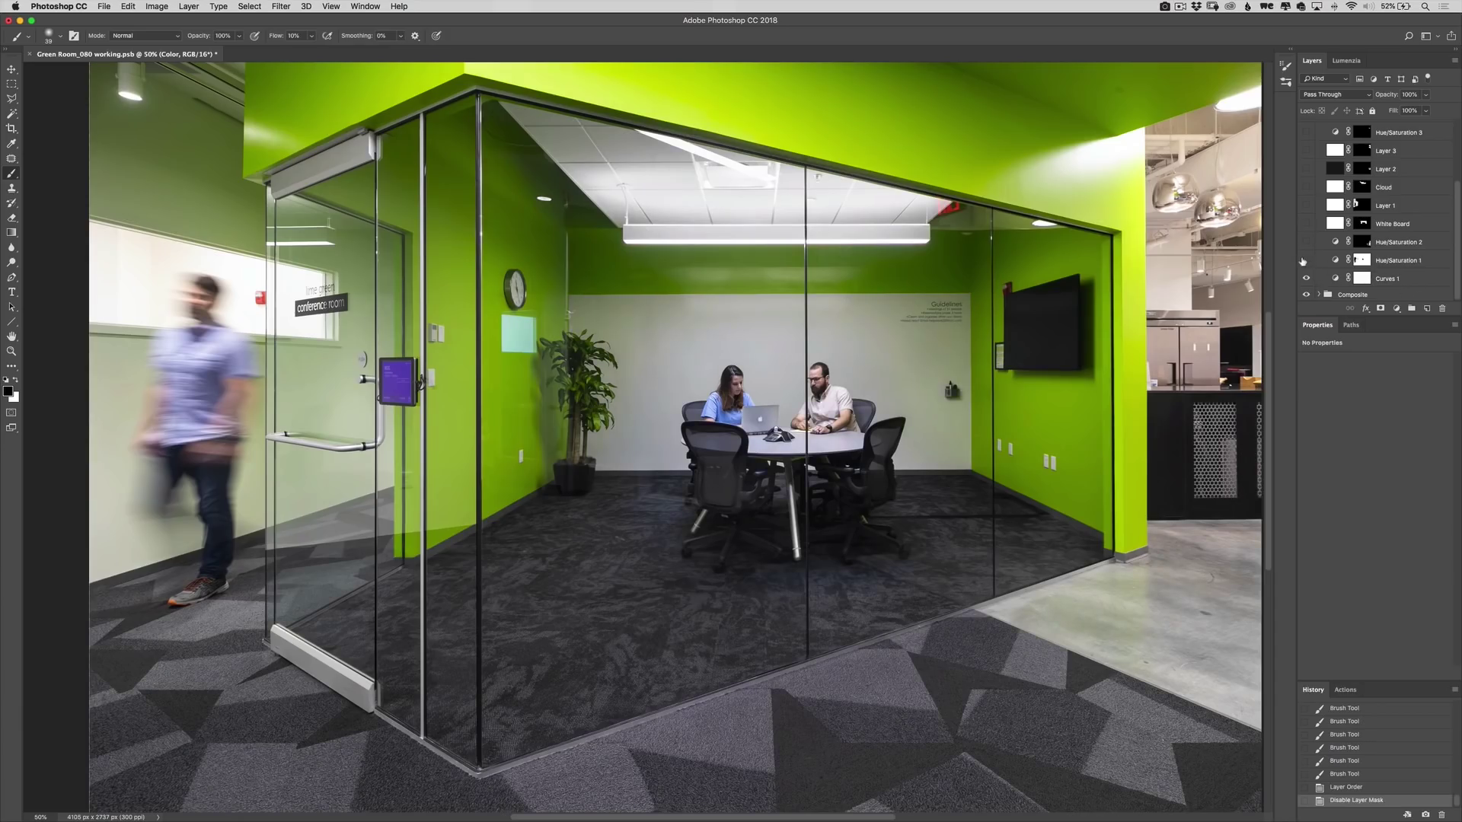
Turn on the Hue/Saturation 1 adjustment in the Color group
{"action": "left_click", "coordinate": [1307, 261]}
Inspect the White Board and Layer 1 masks, then turn on Layer 1
{"action": "left_click", "coordinate": [1364, 225], "text": "super"}
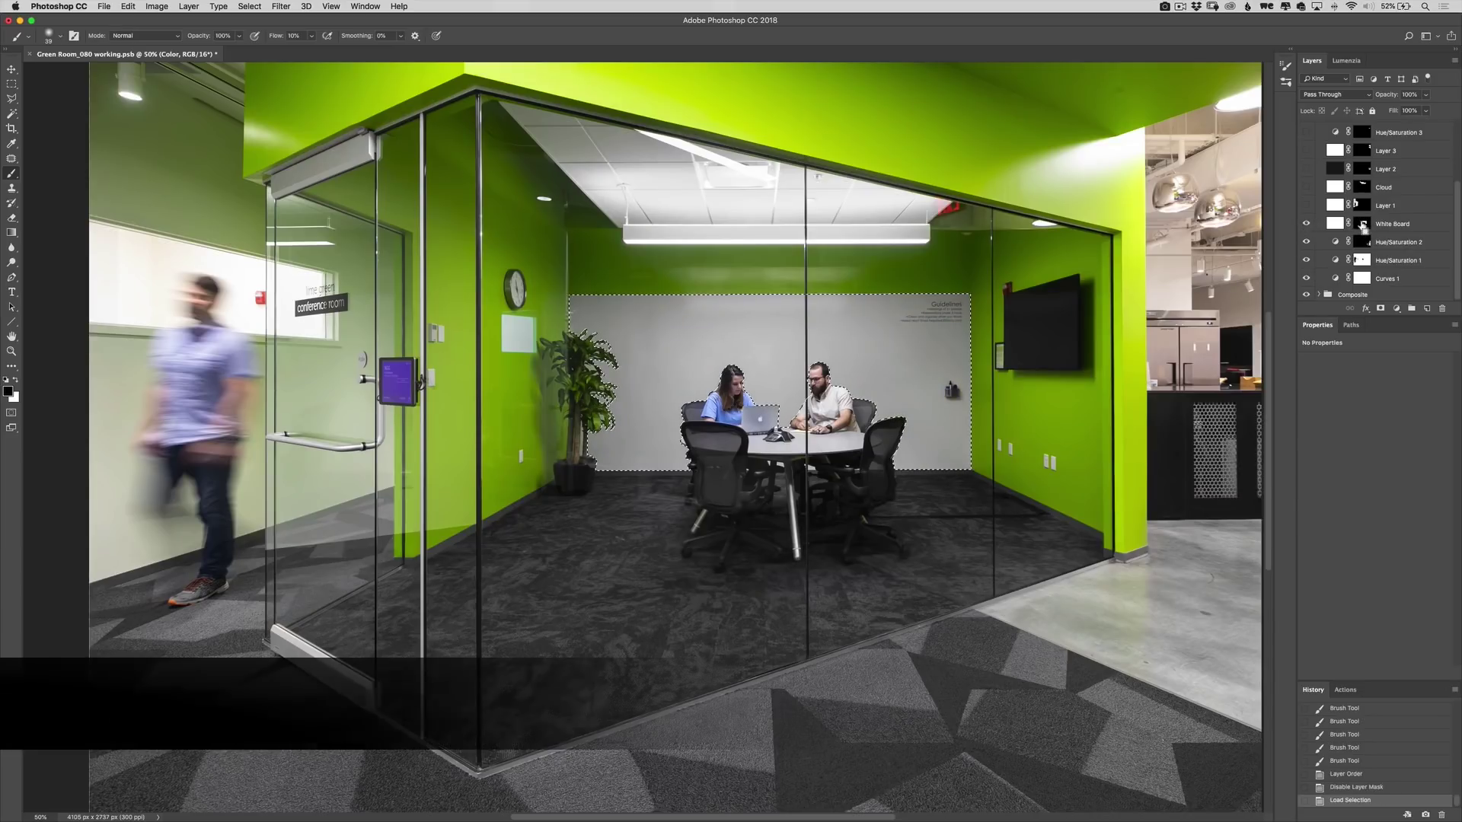
{"action": "key", "text": "super+d"}
{"action": "left_click", "coordinate": [1363, 226], "text": "alt"}
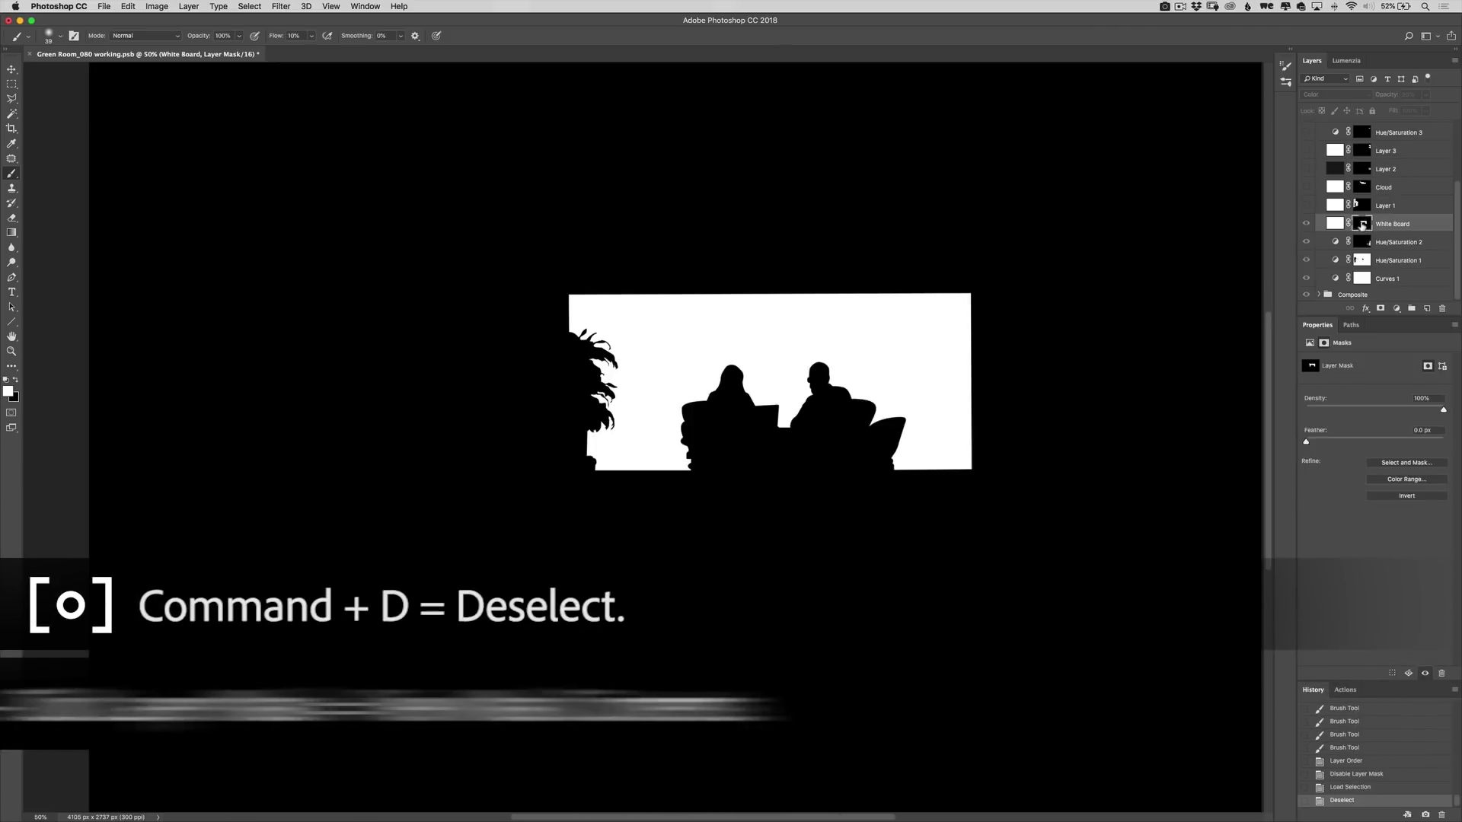
{"action": "left_click", "coordinate": [1364, 225], "text": "alt"}
{"action": "left_click", "coordinate": [1359, 205], "text": "alt"}
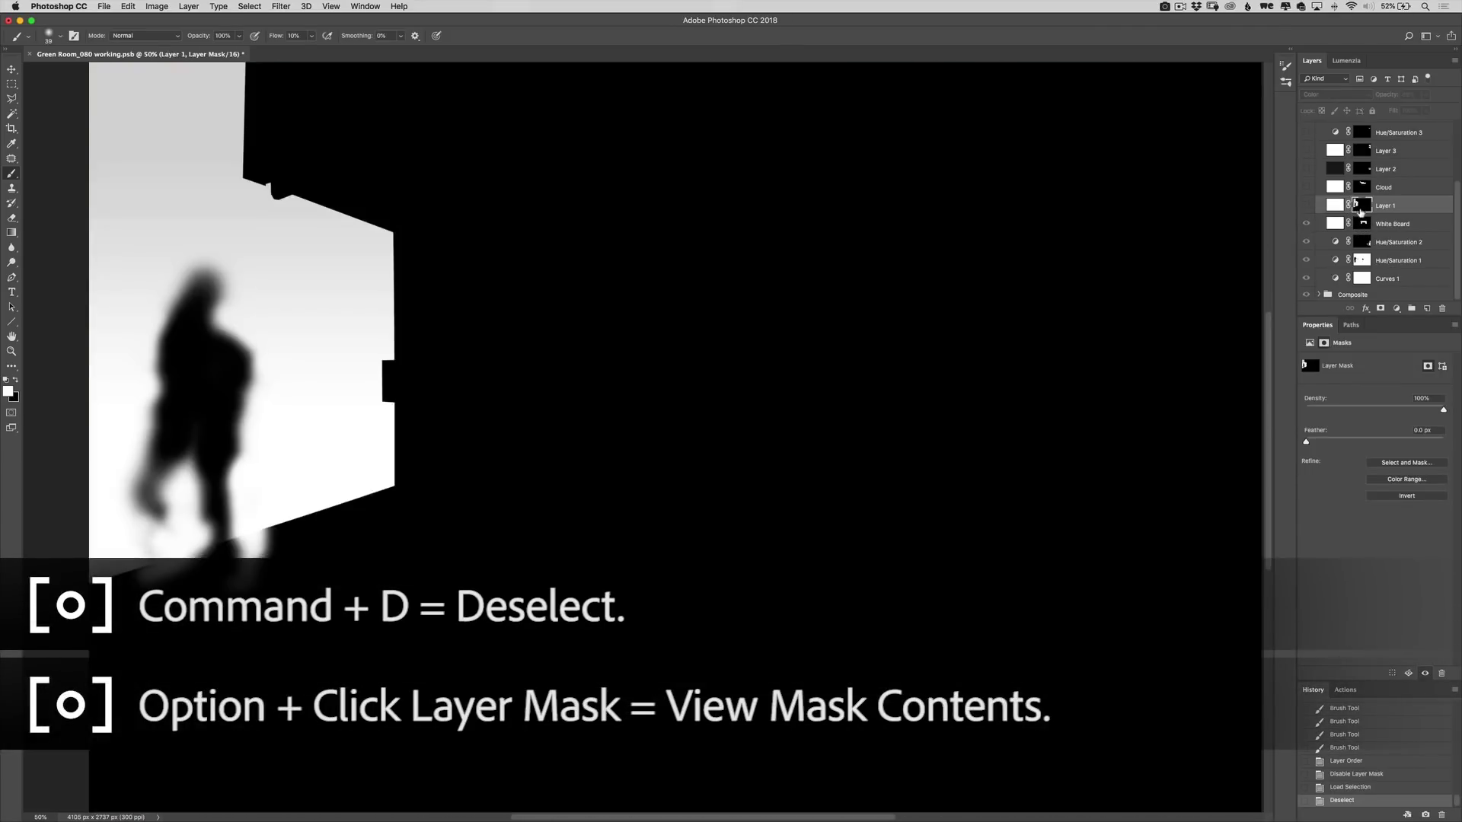
{"action": "left_click", "coordinate": [1355, 204], "text": "alt"}
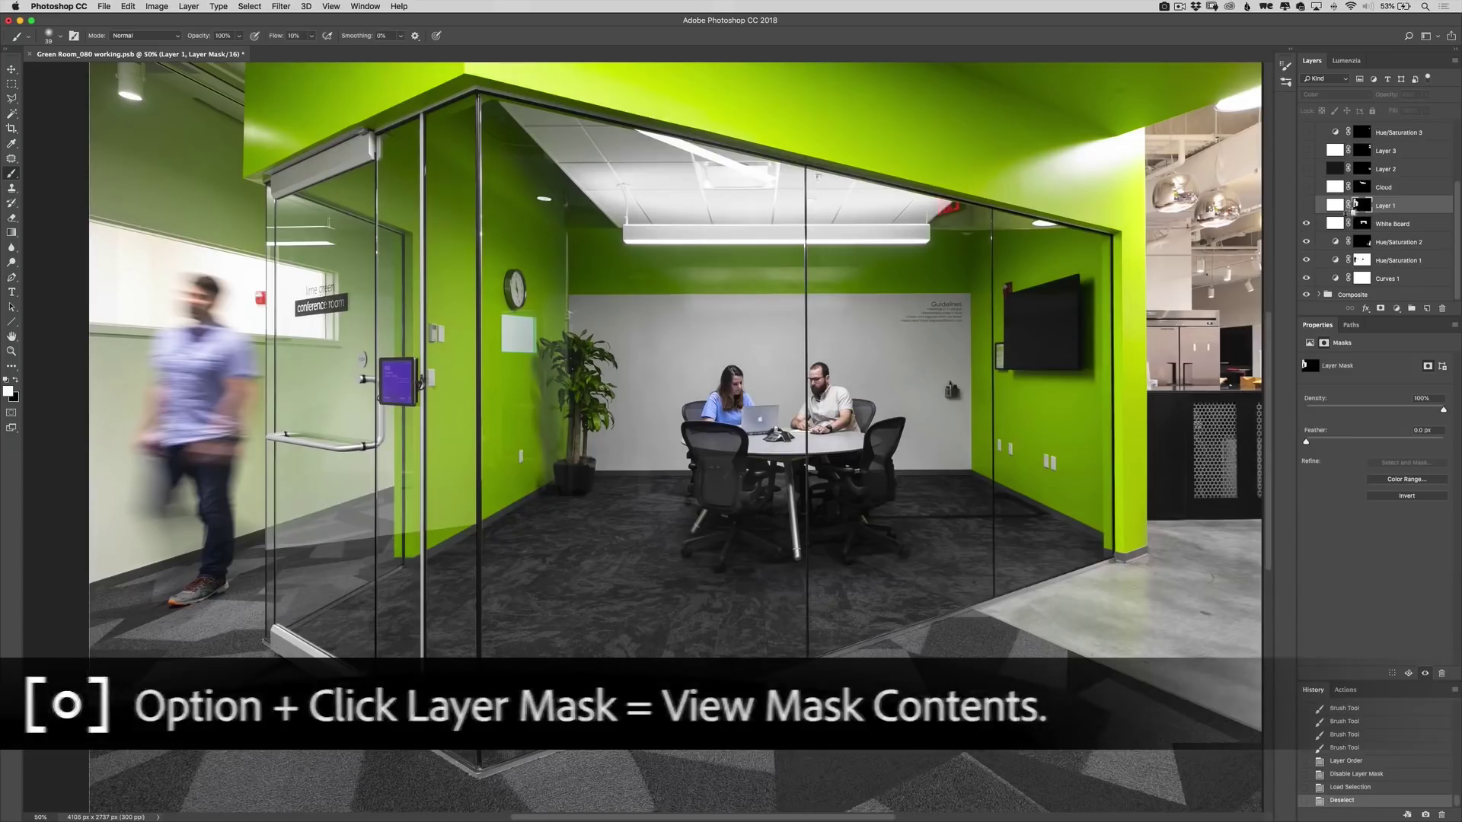
{"action": "left_click", "coordinate": [1306, 207]}
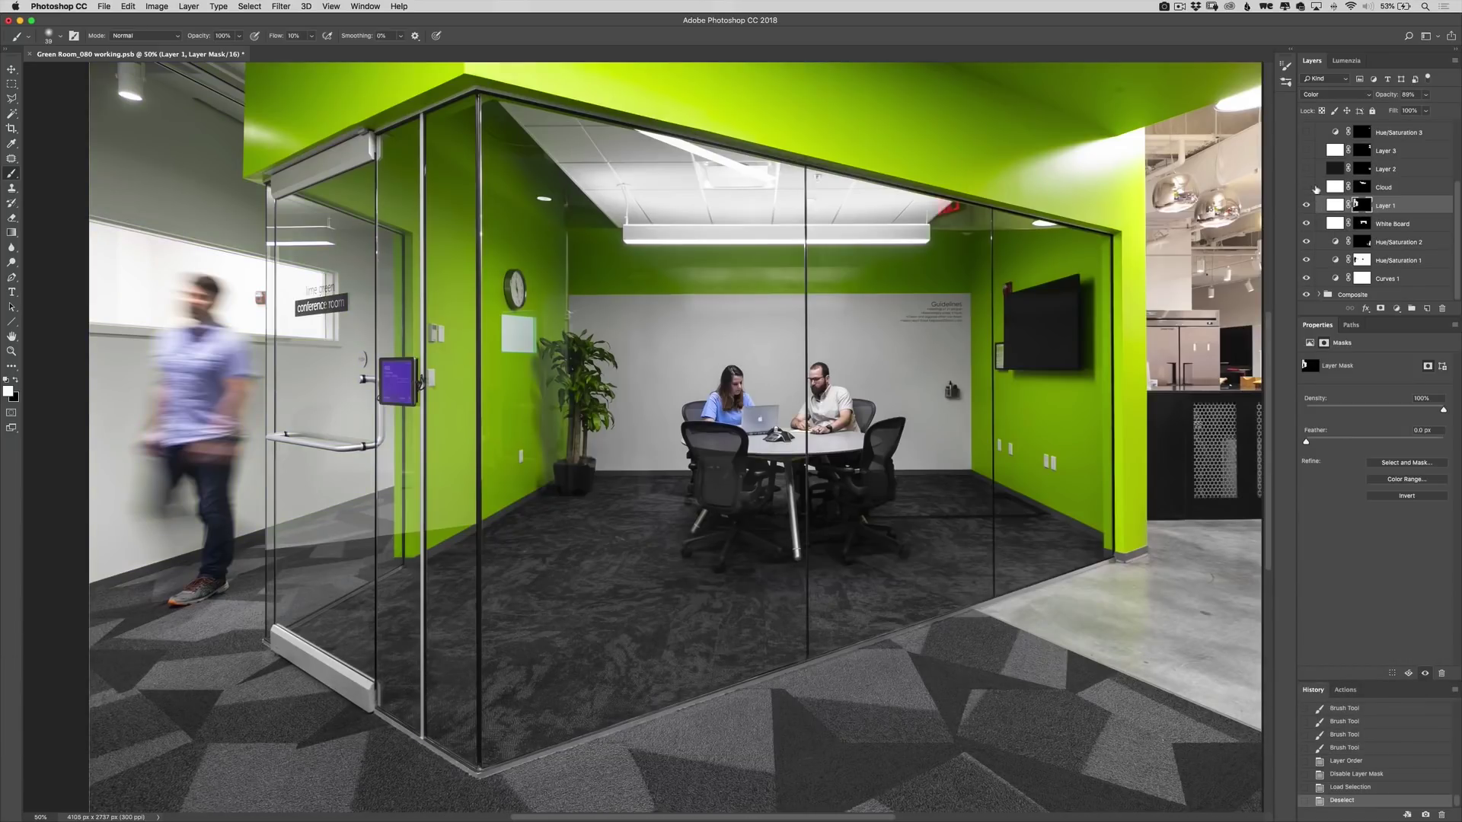
Turn on Cloud and inspect the Cloud, Layer 2, Layer 3 and Hue/Saturation 3 masks
{"action": "left_click", "coordinate": [1306, 187]}
{"action": "left_click", "coordinate": [1363, 187], "text": "alt"}
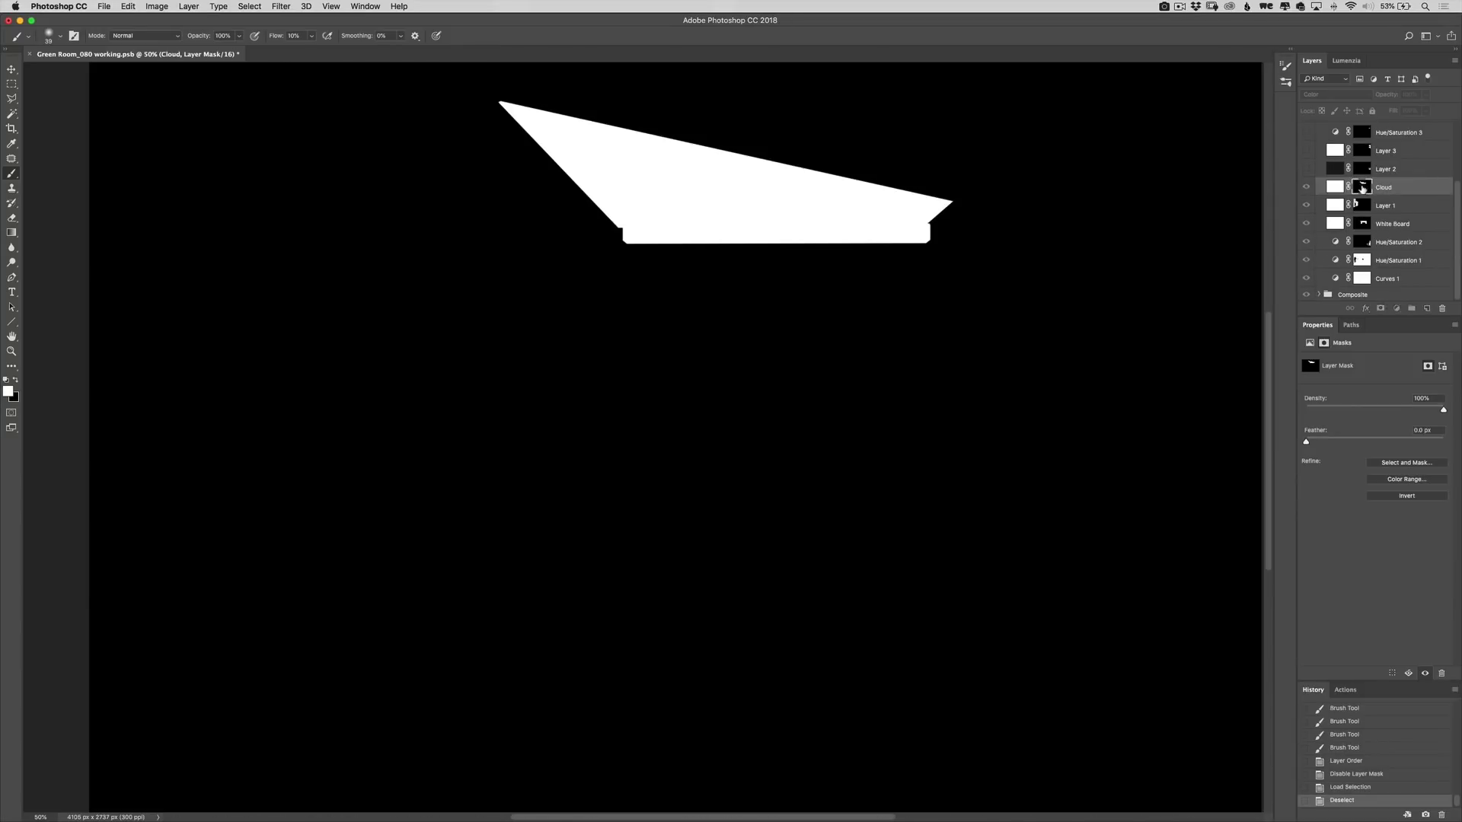
{"action": "left_click", "coordinate": [1359, 189], "text": "alt"}
{"action": "left_click", "coordinate": [1364, 169], "text": "alt"}
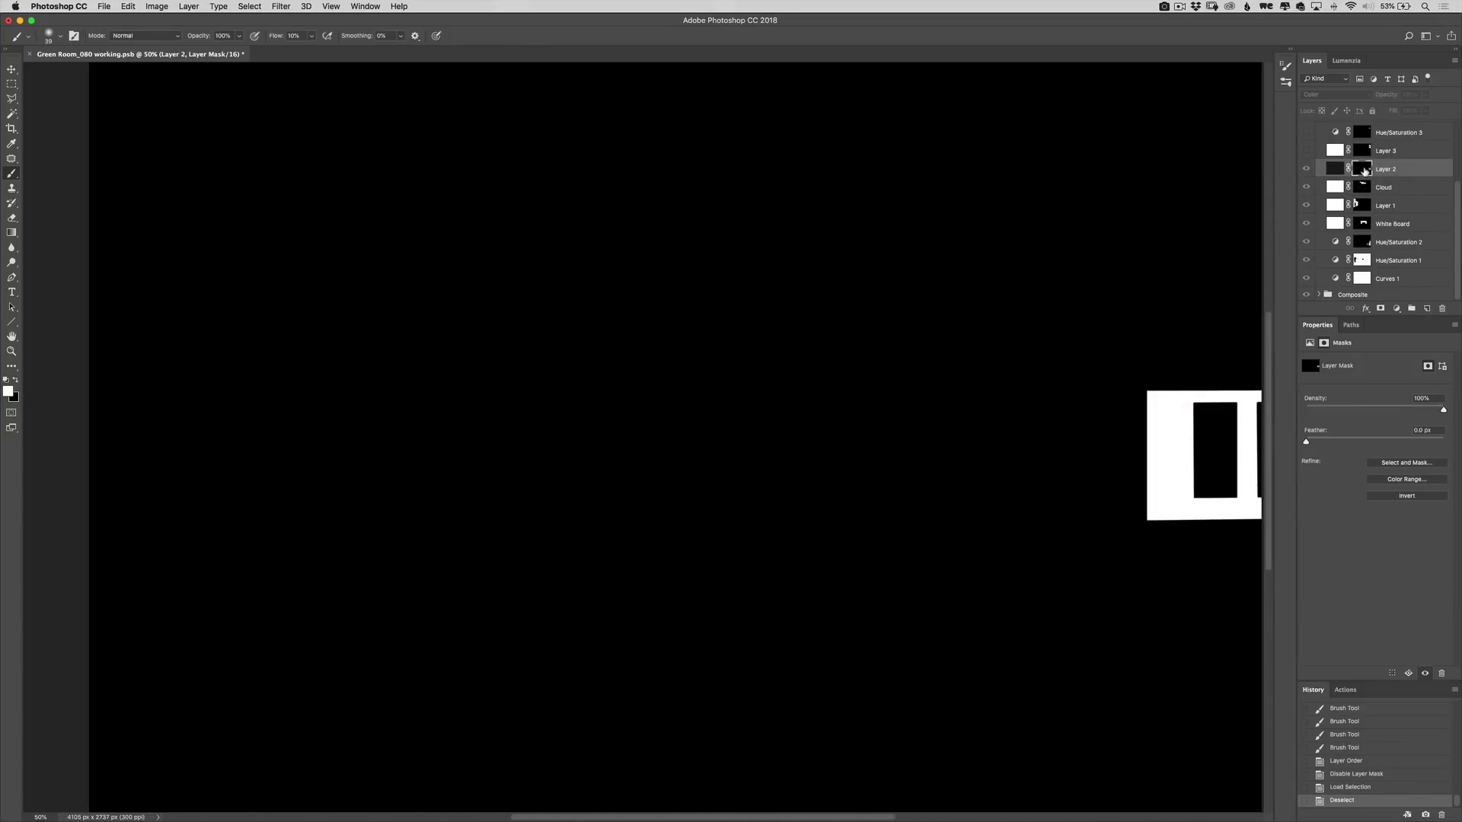
{"action": "left_click", "coordinate": [1361, 171], "text": "alt"}
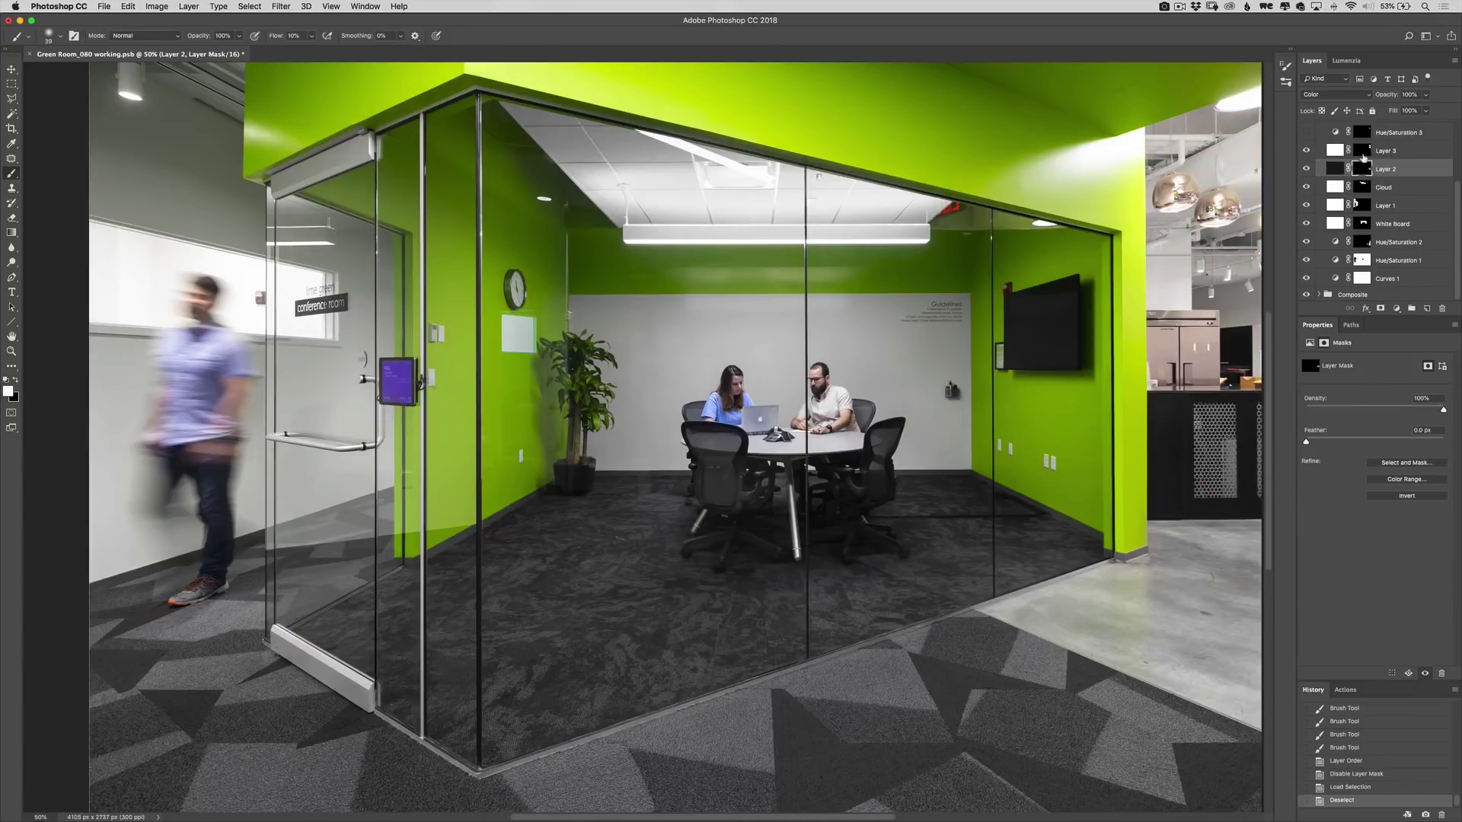
{"action": "left_click", "coordinate": [1363, 153], "text": "alt"}
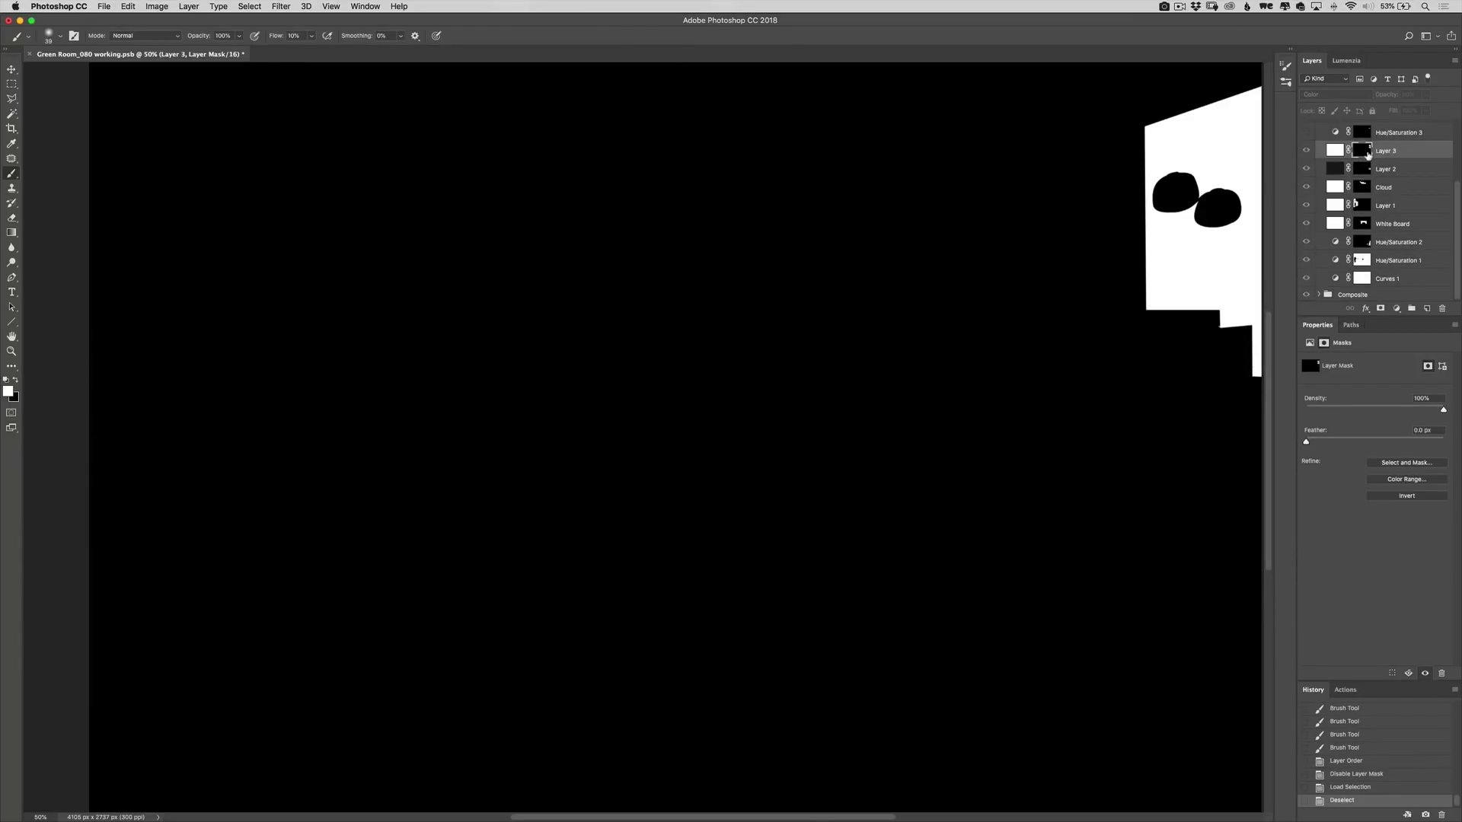
{"action": "left_click", "coordinate": [1368, 154], "text": "alt"}
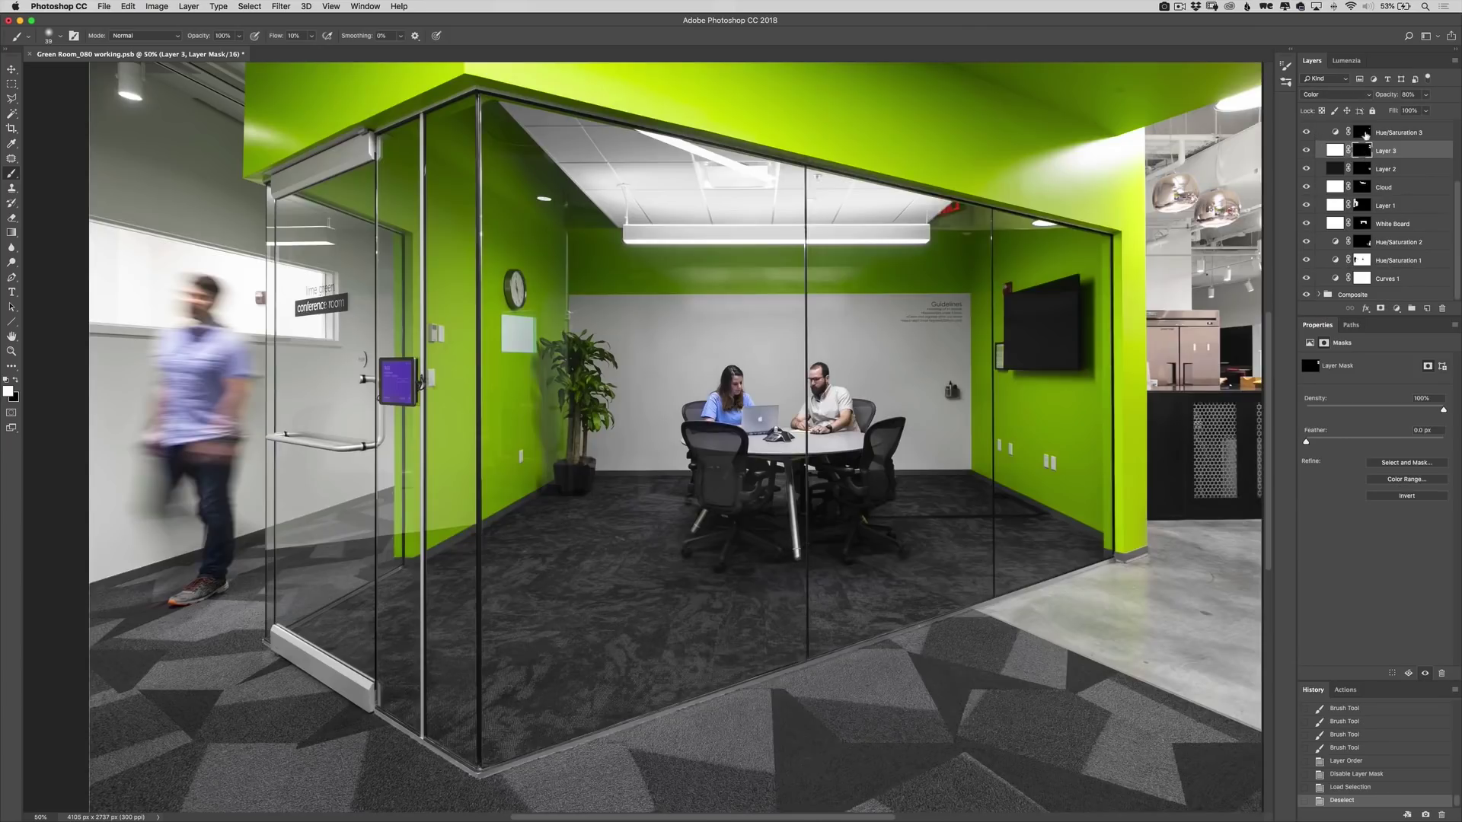
{"action": "left_click", "coordinate": [1363, 134], "text": "alt"}
{"action": "left_click", "coordinate": [1364, 134], "text": "alt"}
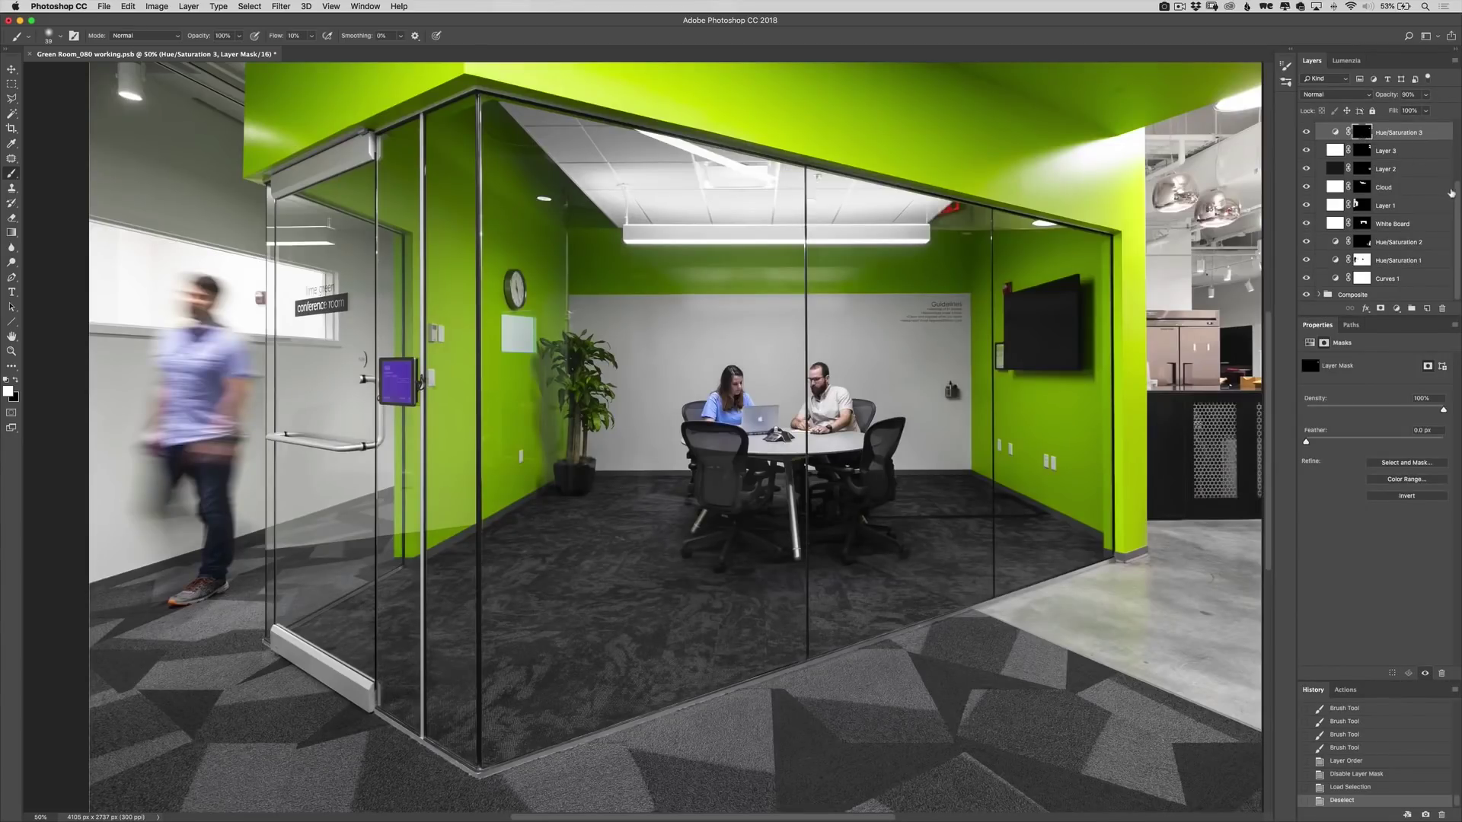
{"action": "left_click_drag", "start_coordinate": [1454, 191], "coordinate": [1451, 142]}
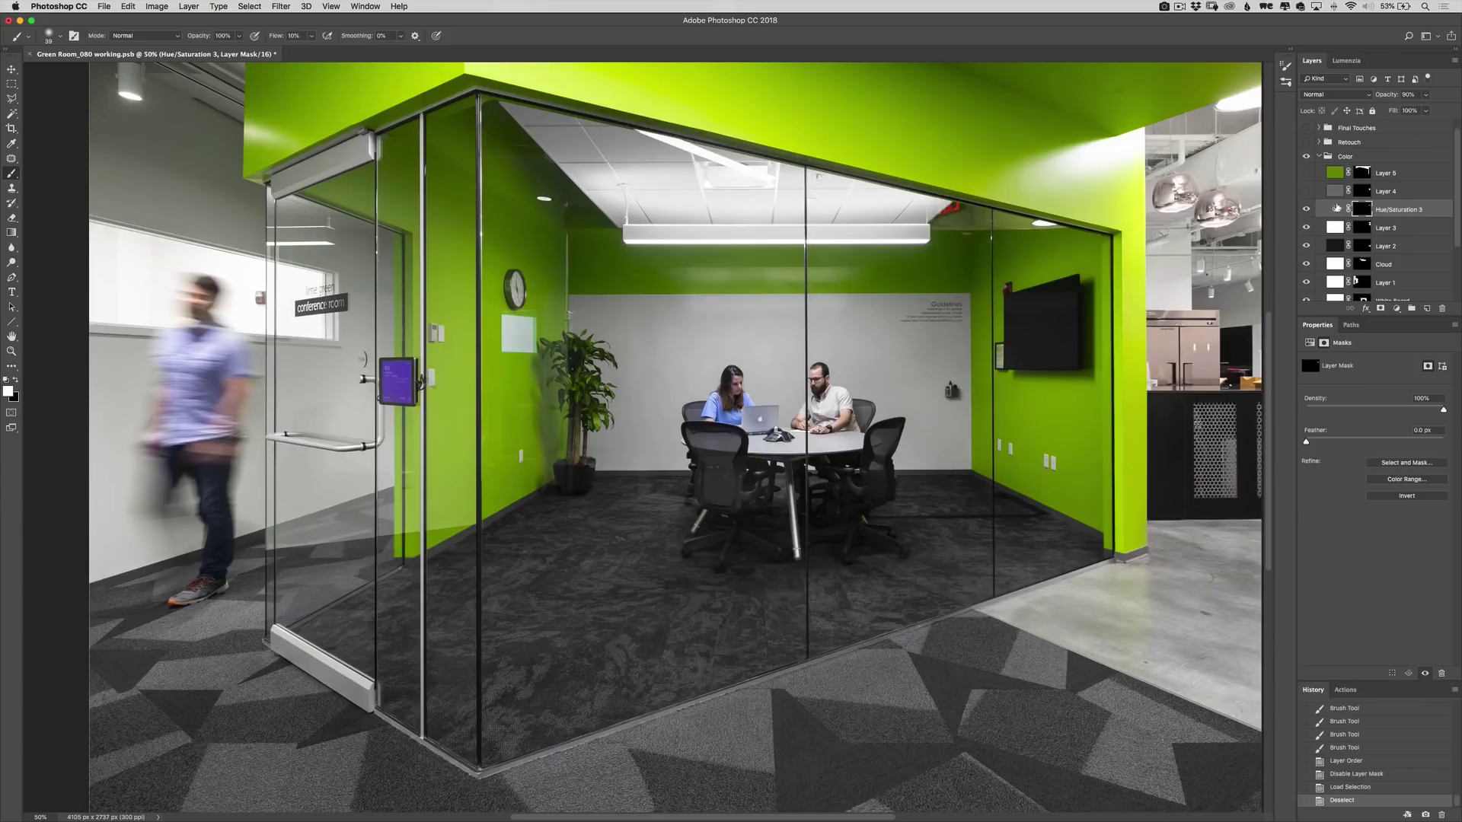
Turn on Layer 4 after viewing its mask, then toggle Layer 5 off and on to compare the green
{"action": "left_click", "coordinate": [1307, 191]}
{"action": "left_click", "coordinate": [1362, 194], "text": "alt"}
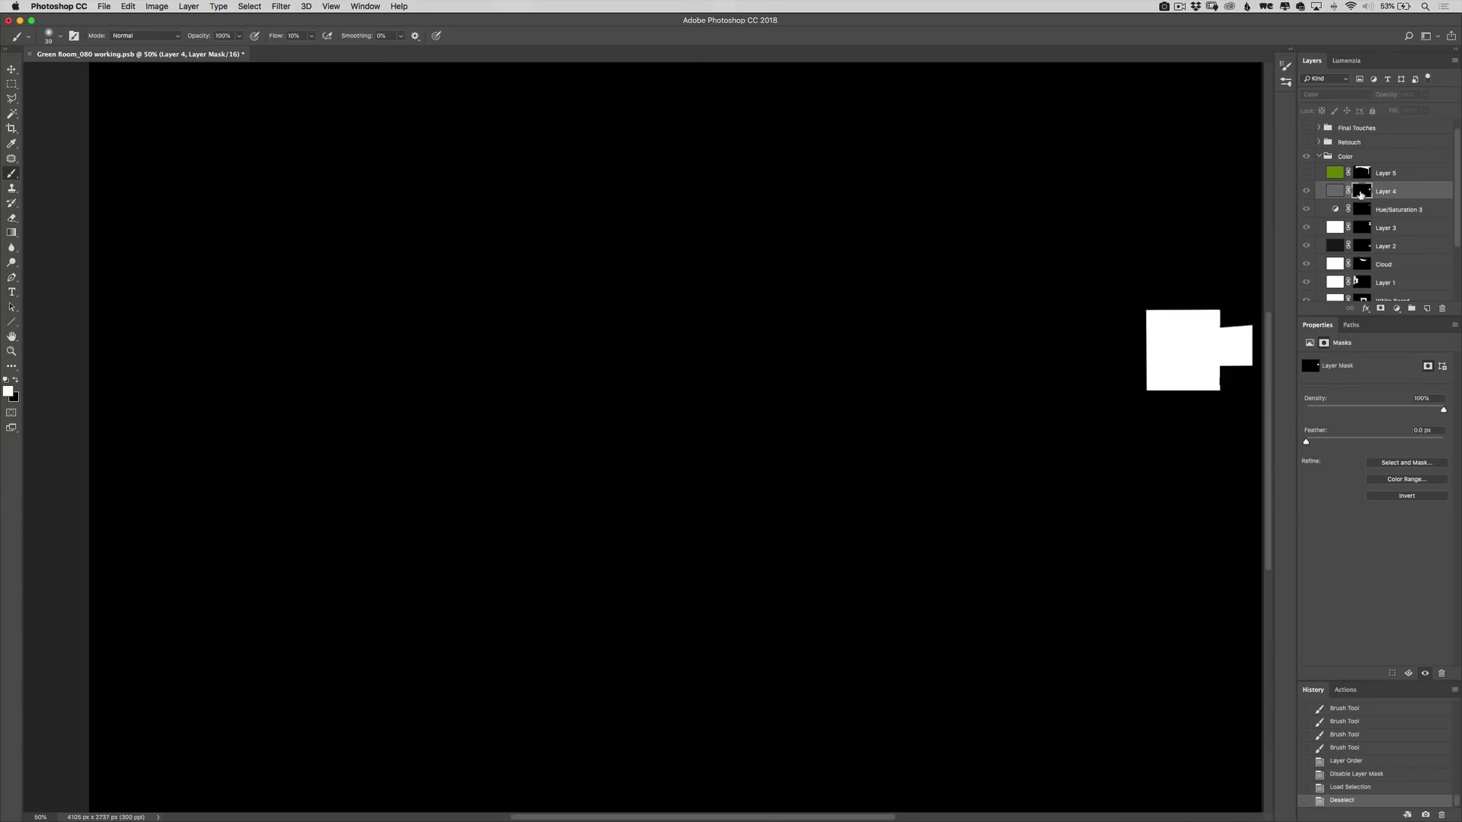
{"action": "left_click", "coordinate": [1364, 193], "text": "alt"}
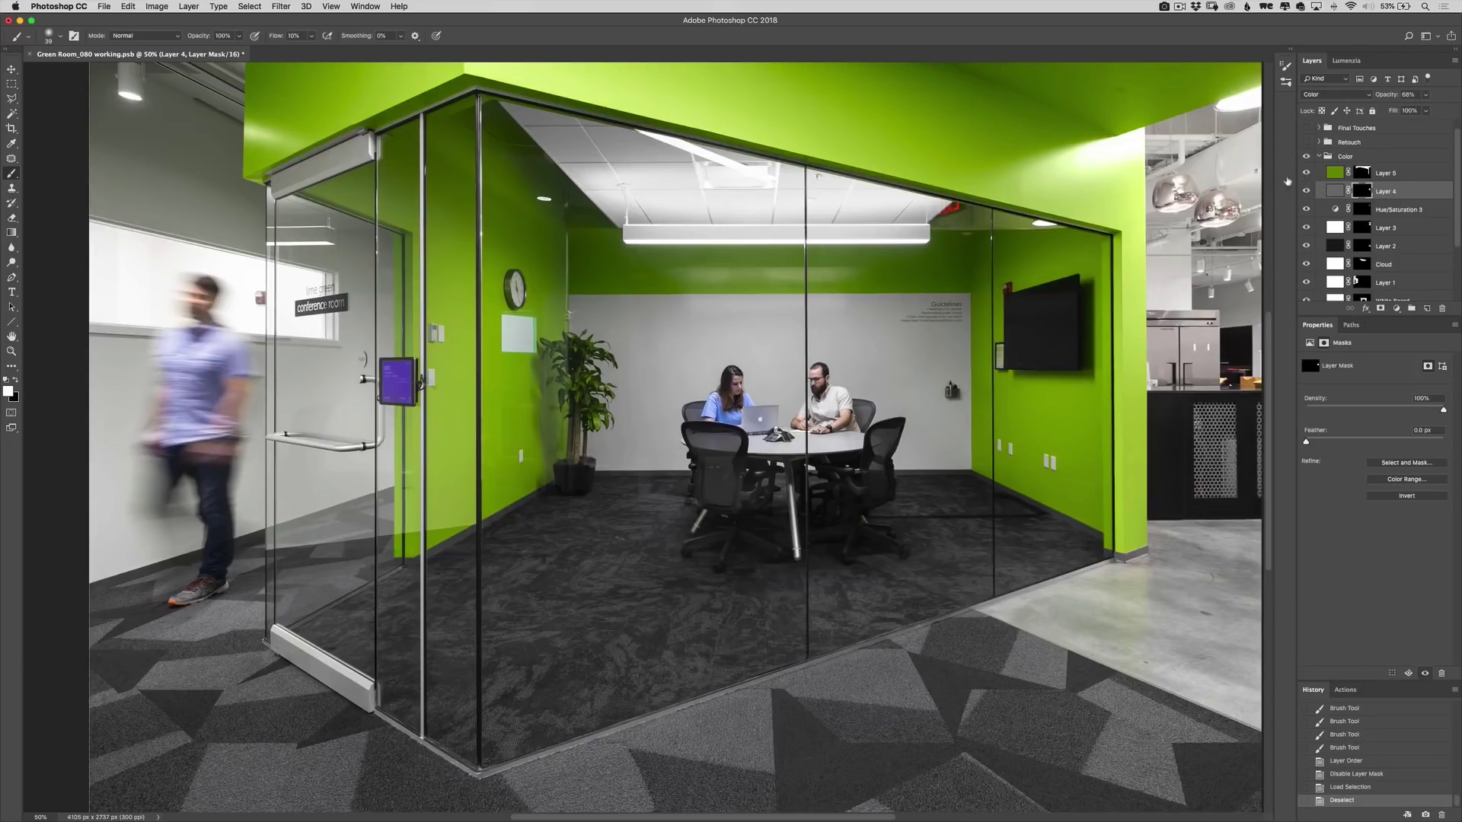
{"action": "left_click", "coordinate": [1306, 173]}
{"action": "left_click", "coordinate": [1305, 173]}
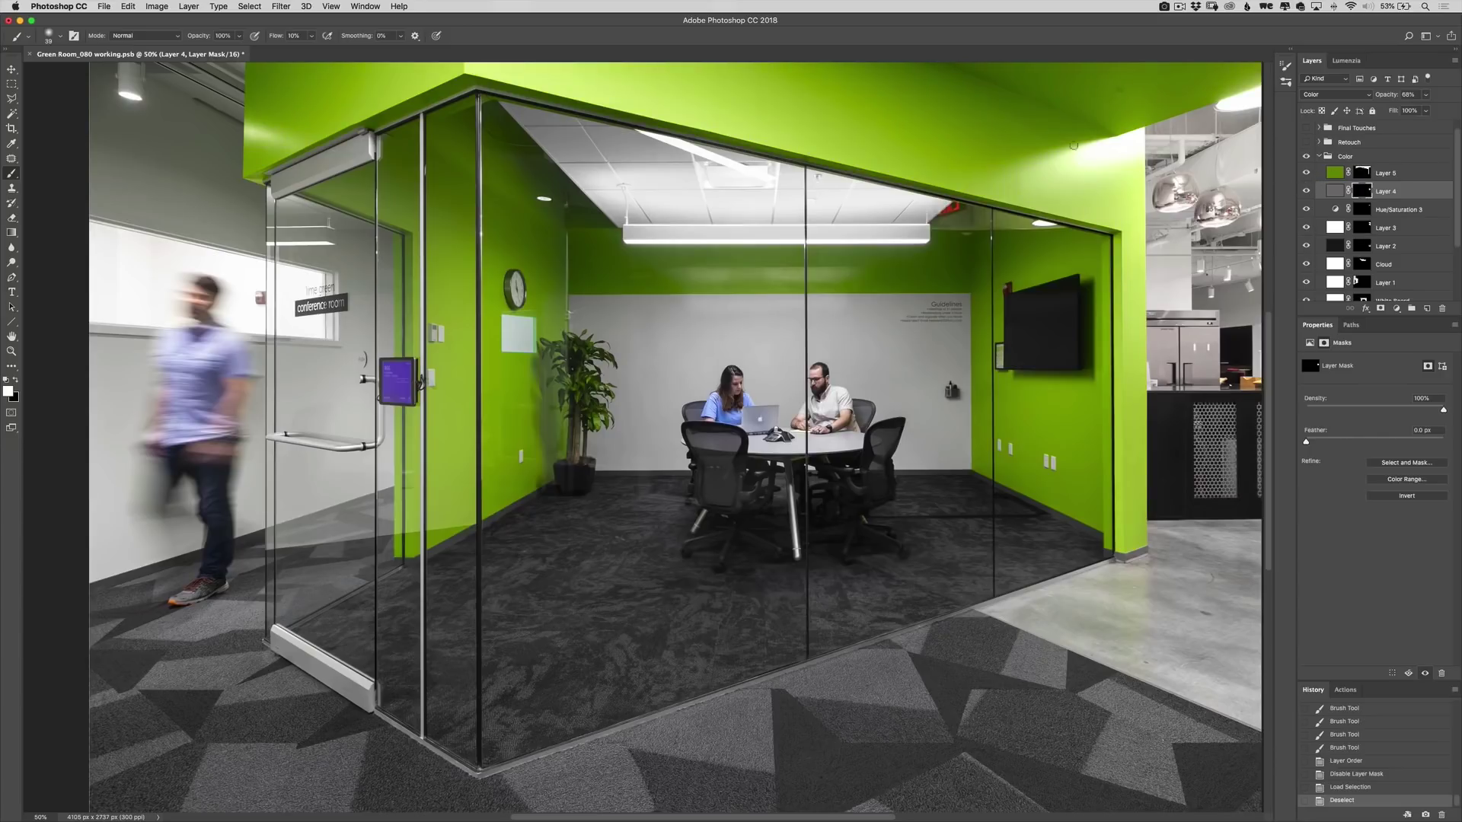